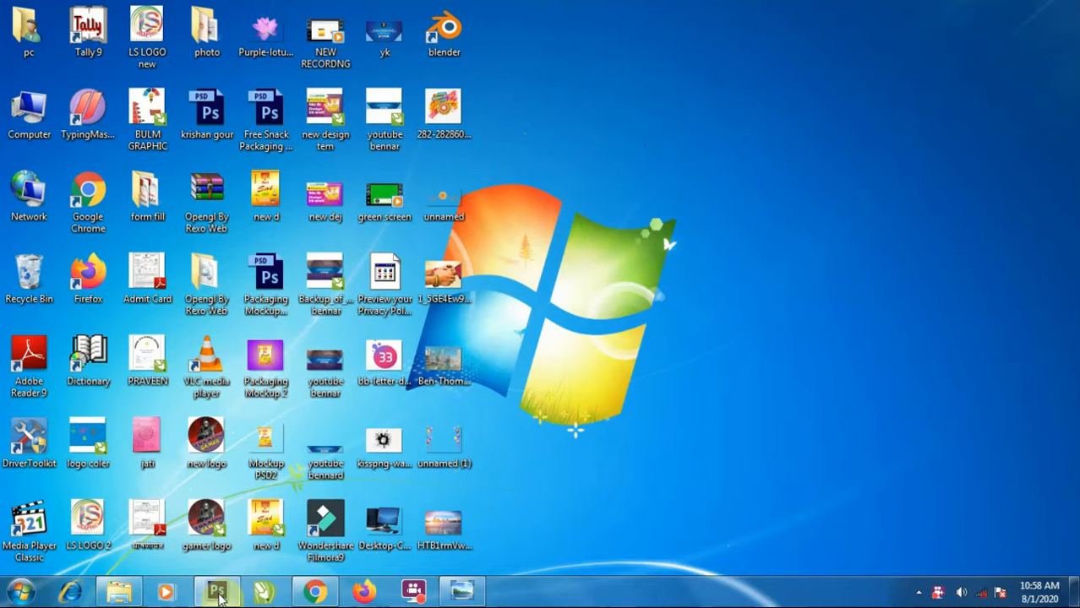
- Switch to Photoshop and create a new 8 × 11 inch RGB document at 300 pixels/inch
left_click(217, 592)
left_click(44, 10)
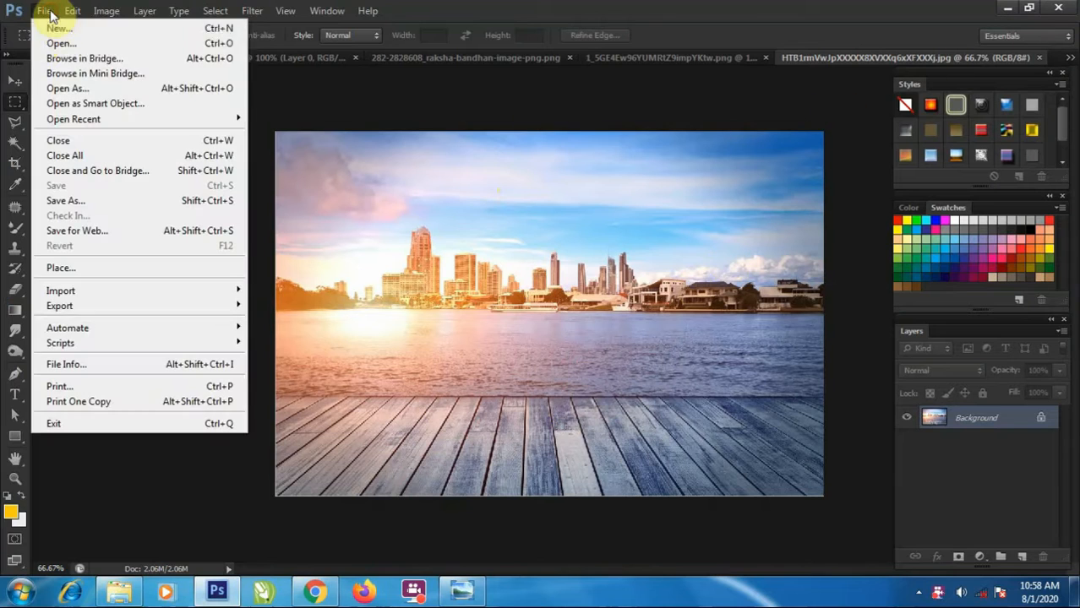
left_click(59, 29)
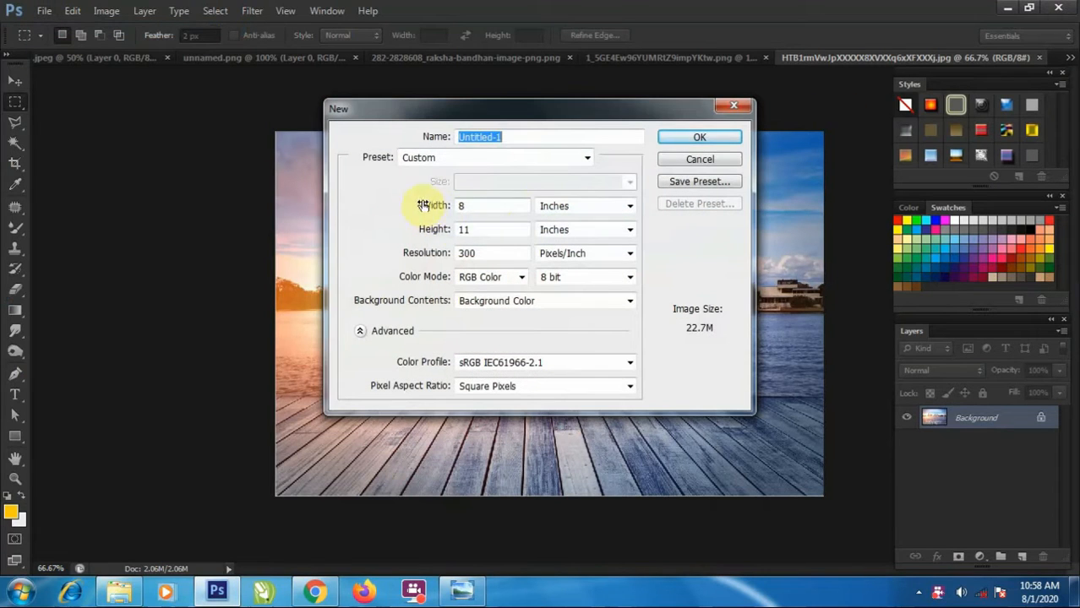
left_click(701, 137)
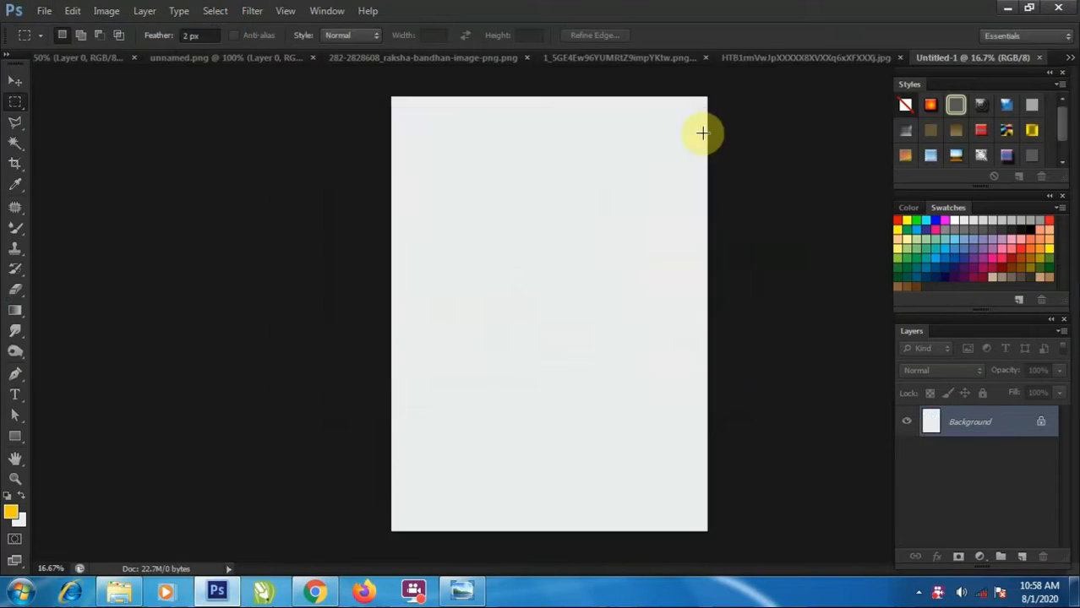
- Copy the city skyline photo into the new document, scale it to about 512% to cover the page, and trim it to the canvas
left_click(853, 59)
left_click(15, 82)
left_click_drag(697, 196, 514, 245)
key("ctrl+t")
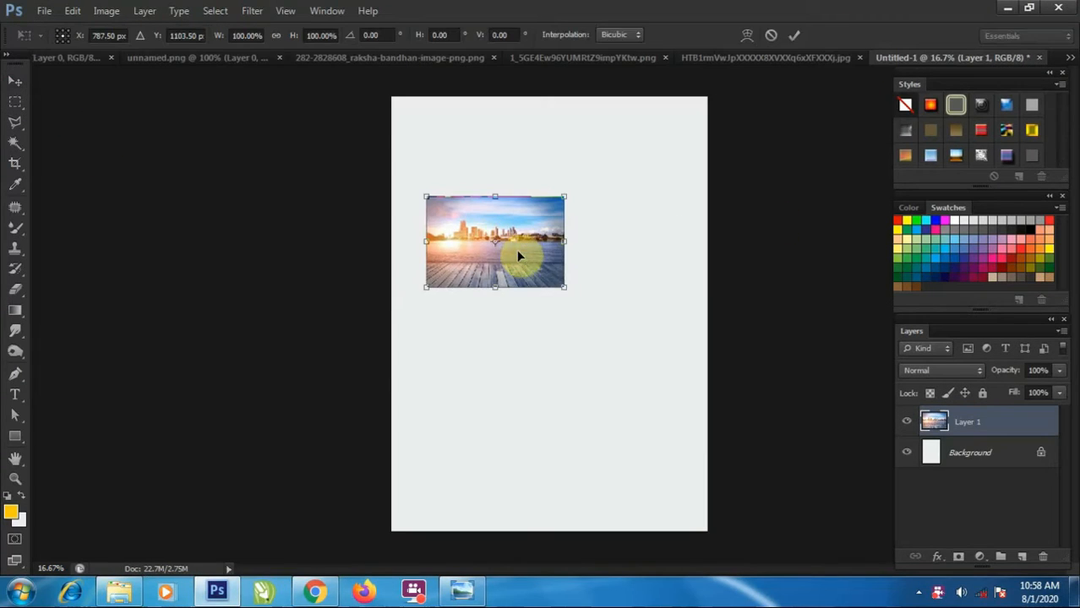
left_click_drag(567, 288, 761, 544)
left_click_drag(629, 425, 644, 425)
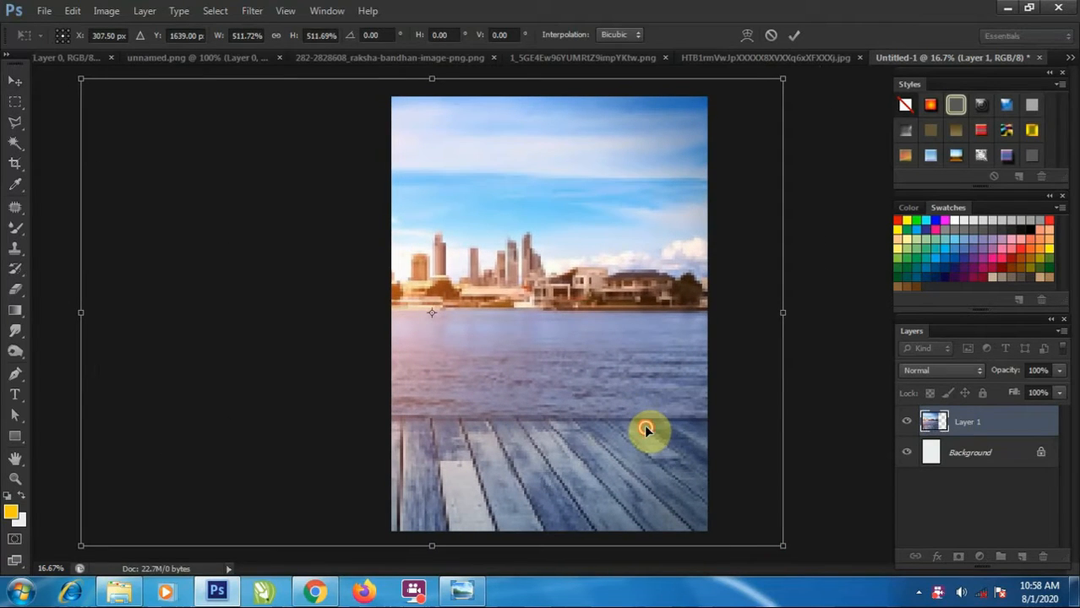
key("Return")
left_click(14, 163)
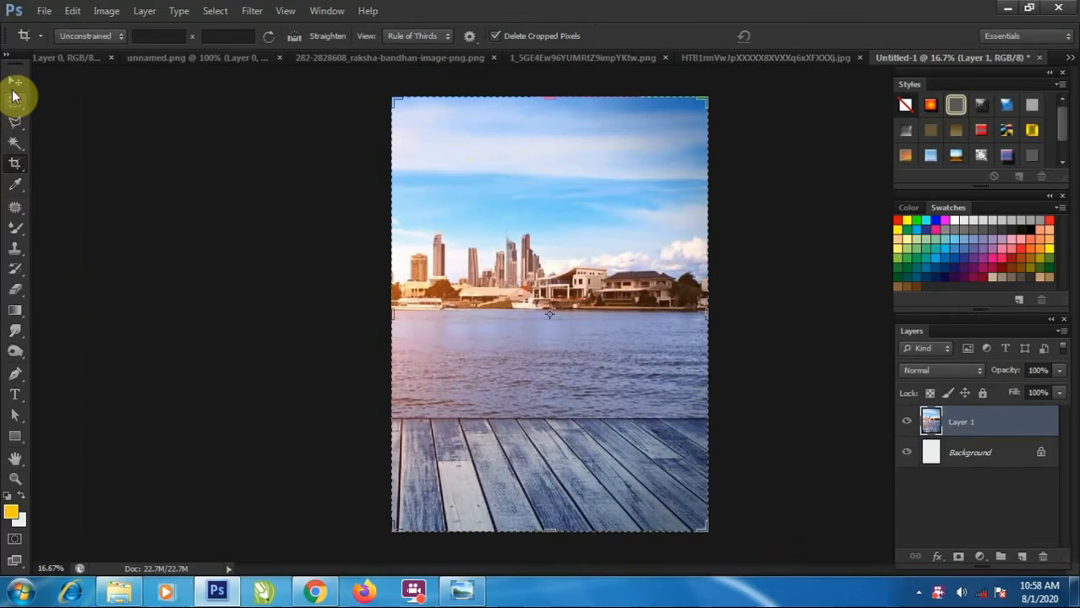
left_click(14, 86)
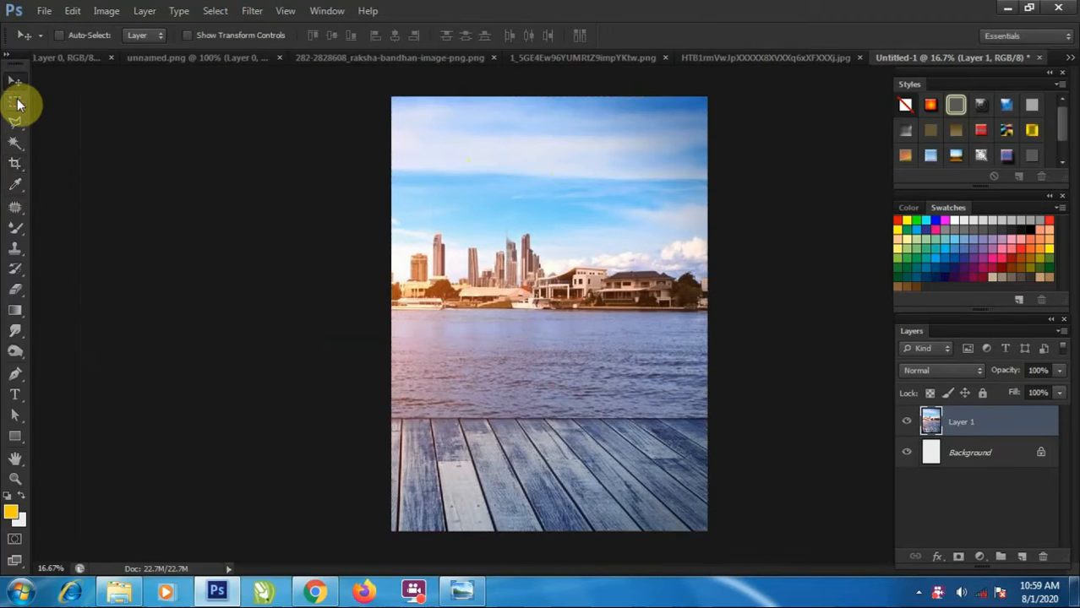
- Convert the locked Background into a regular layer
left_click(964, 454)
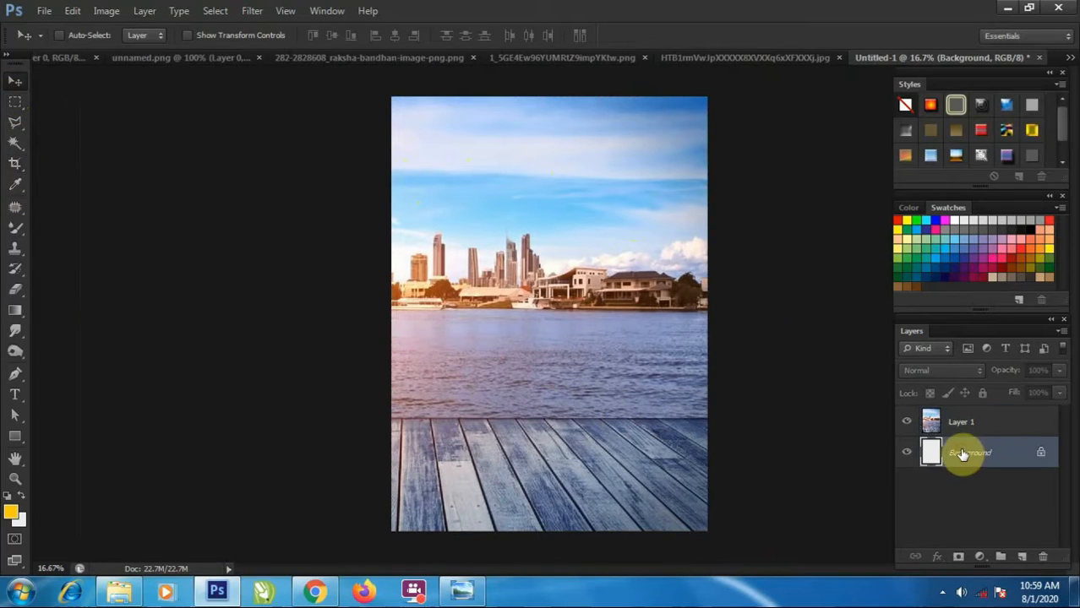
double_click(941, 457)
left_click(665, 185)
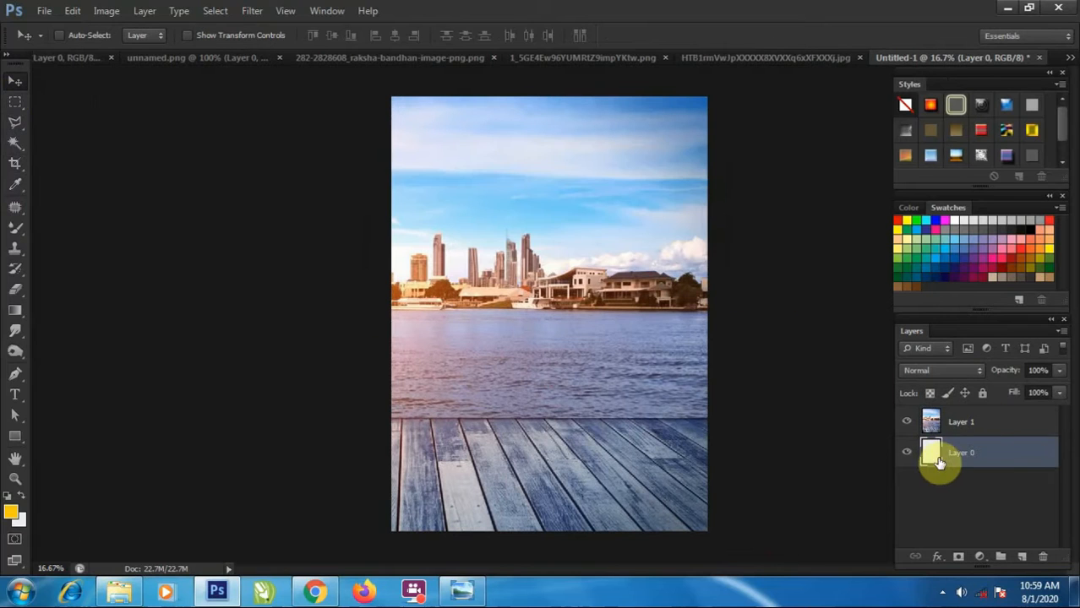
double_click(929, 457)
left_click(550, 151)
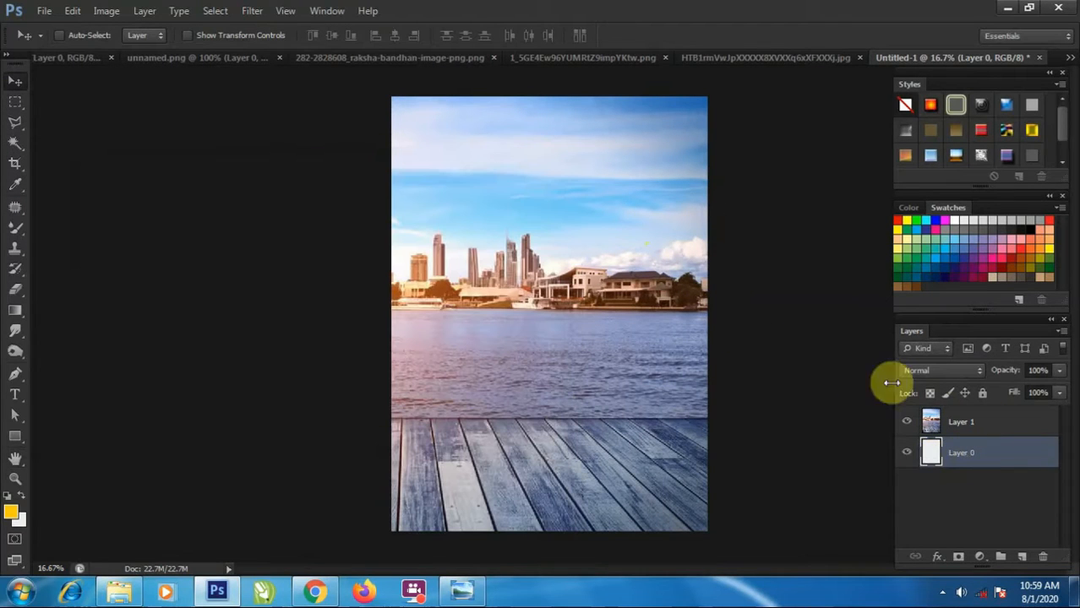
- Apply a Lens Blur with radius 33 to the skyline layer
left_click(976, 430)
left_click(776, 56)
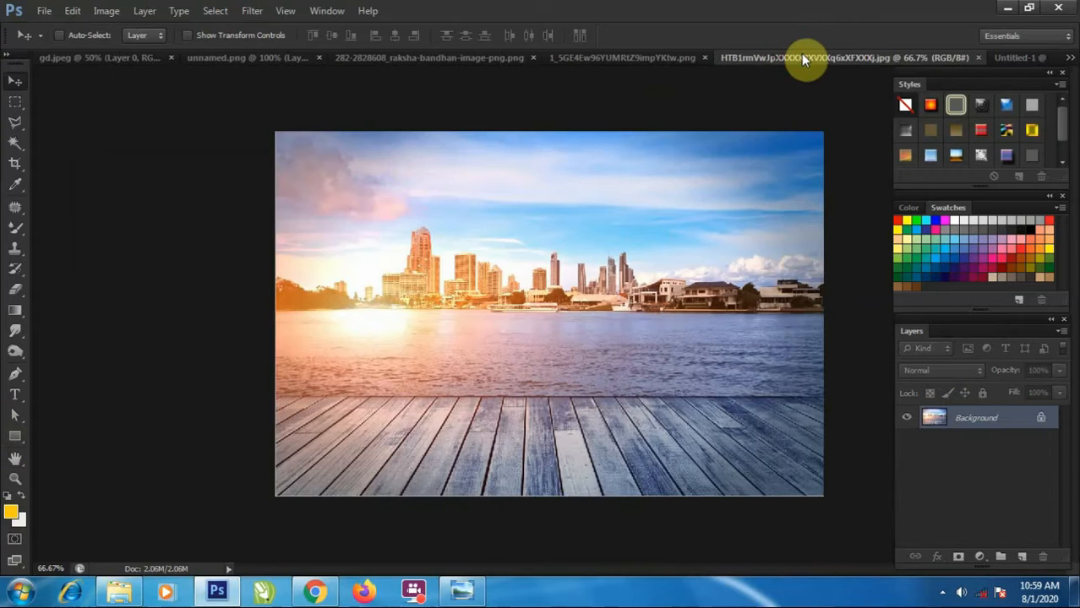
left_click(1014, 57)
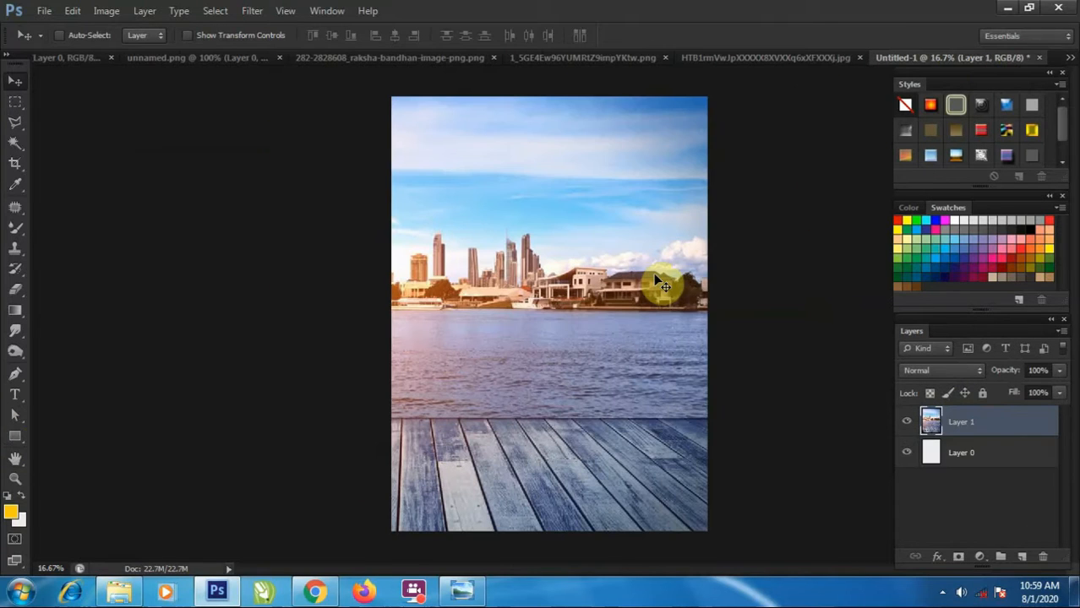
left_click(252, 10)
mouse_move(265, 170)
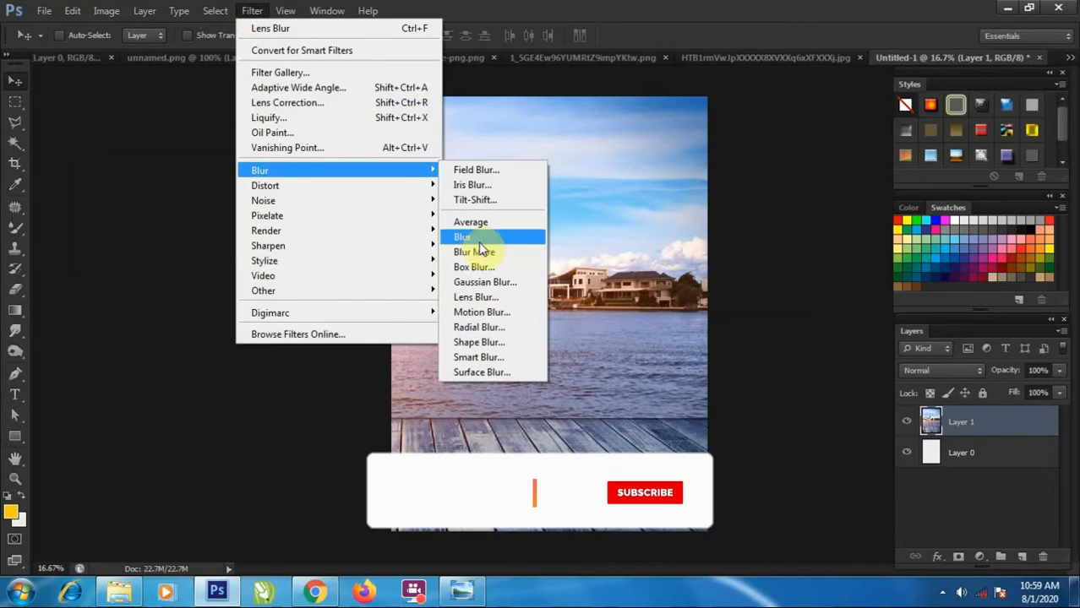
left_click(476, 301)
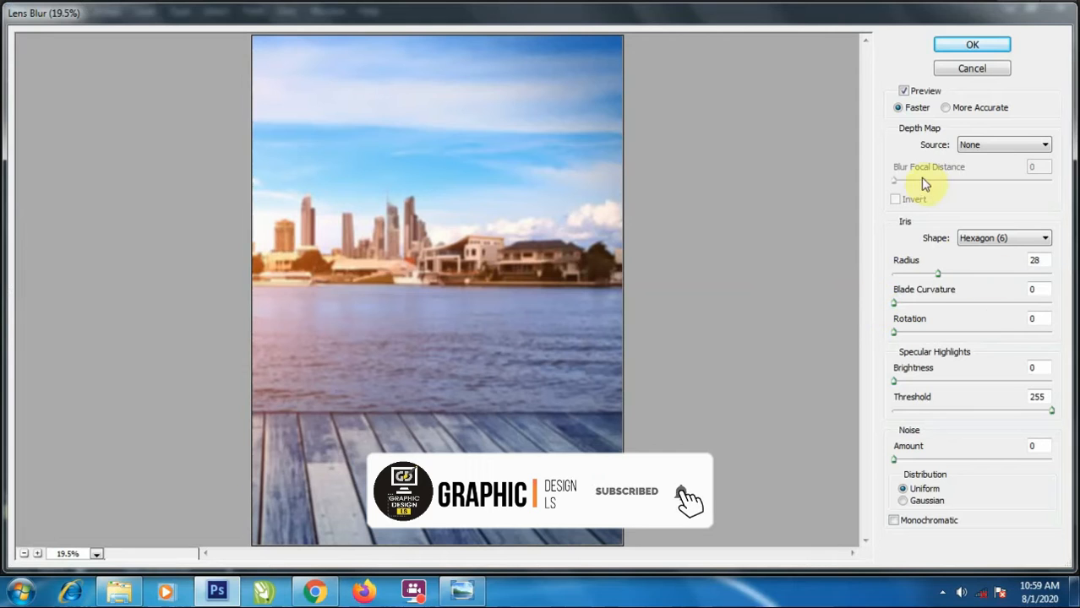
left_click_drag(927, 279, 946, 284)
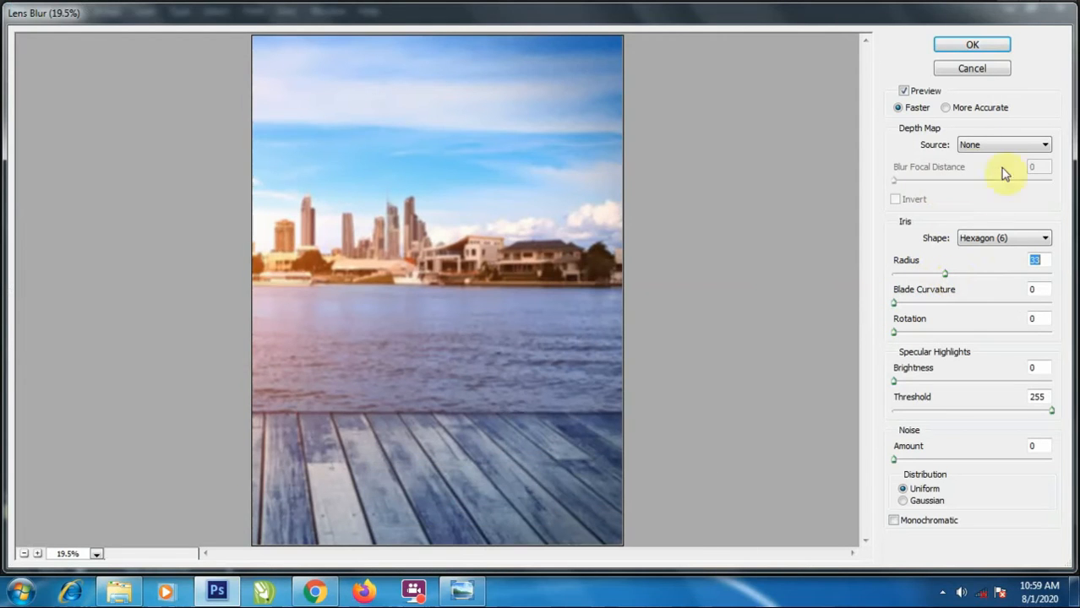
left_click(976, 44)
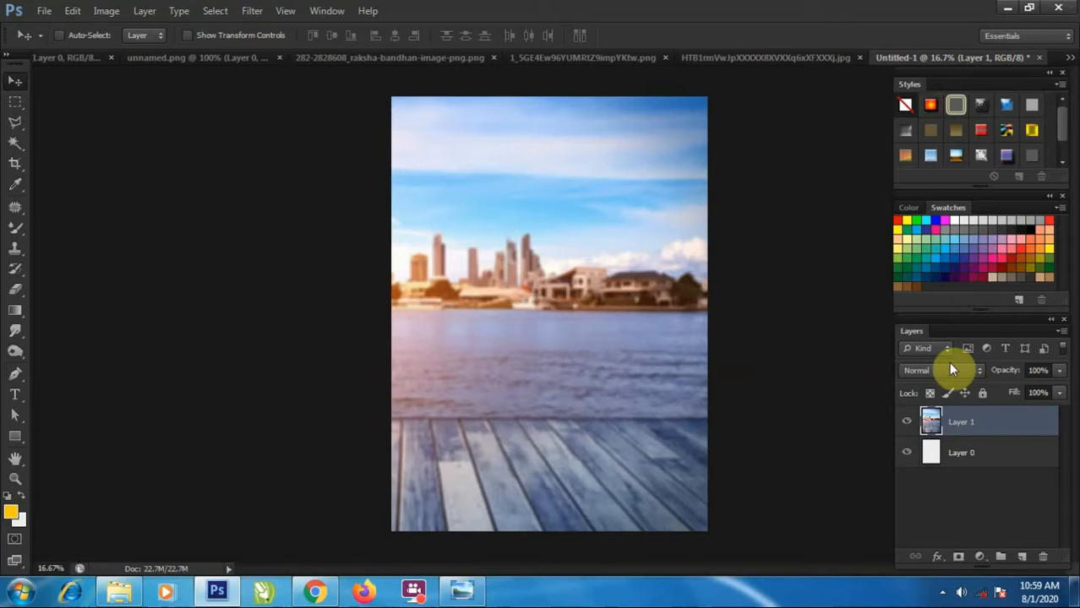
- Copy the rakhi-tying hands image into the poster, enlarge it, and place it over the sky in the upper part of the page
left_click(760, 54)
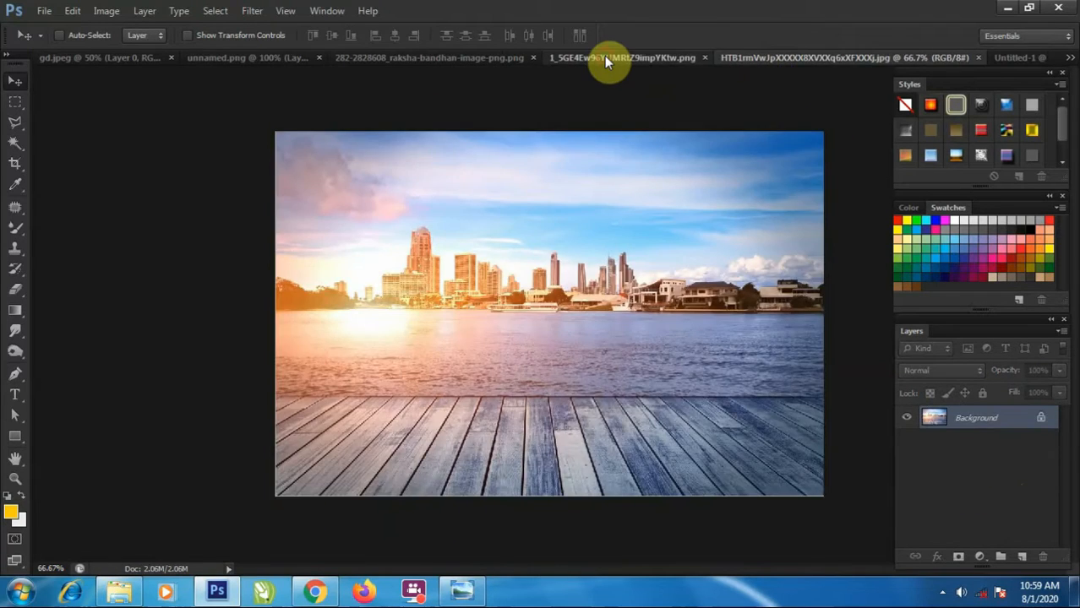
left_click(604, 56)
left_click_drag(575, 304, 635, 295)
key("ctrl+t")
left_click_drag(553, 225, 601, 220)
left_click_drag(679, 294, 698, 307)
left_click_drag(630, 259, 614, 243)
key("Return")
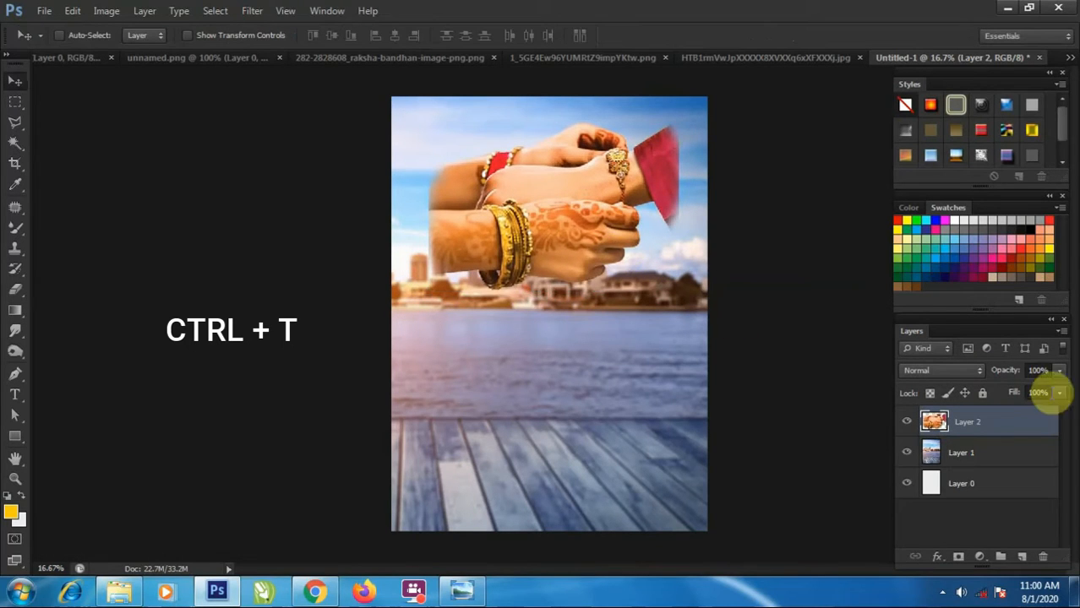
- Set the hands layer's fill to 60% and scale the layer down slightly to about 97%
left_click(1033, 409)
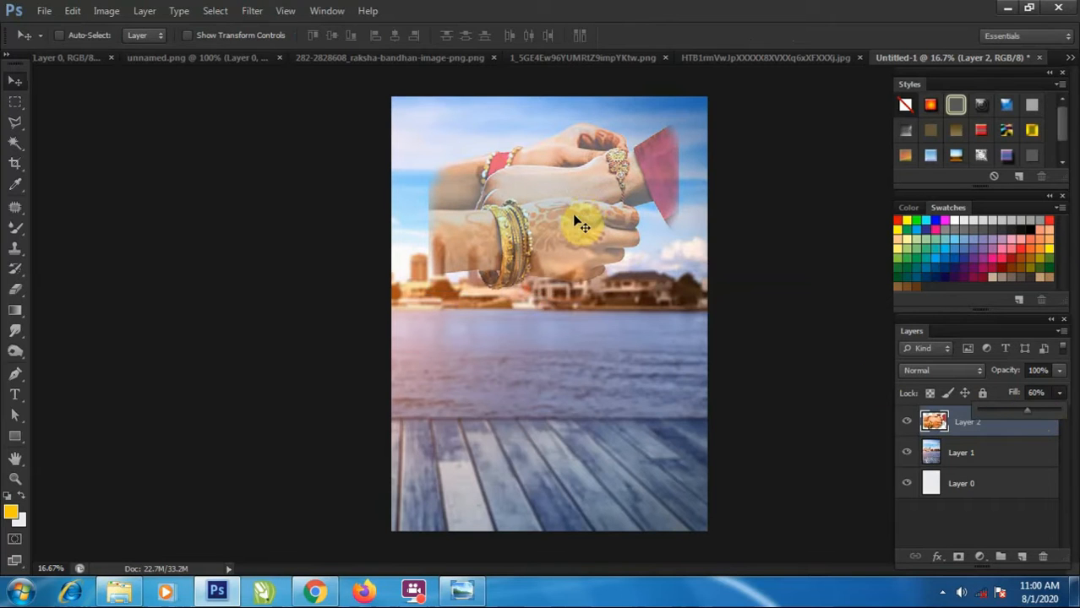
key("ctrl+t")
left_click_drag(675, 290, 674, 290)
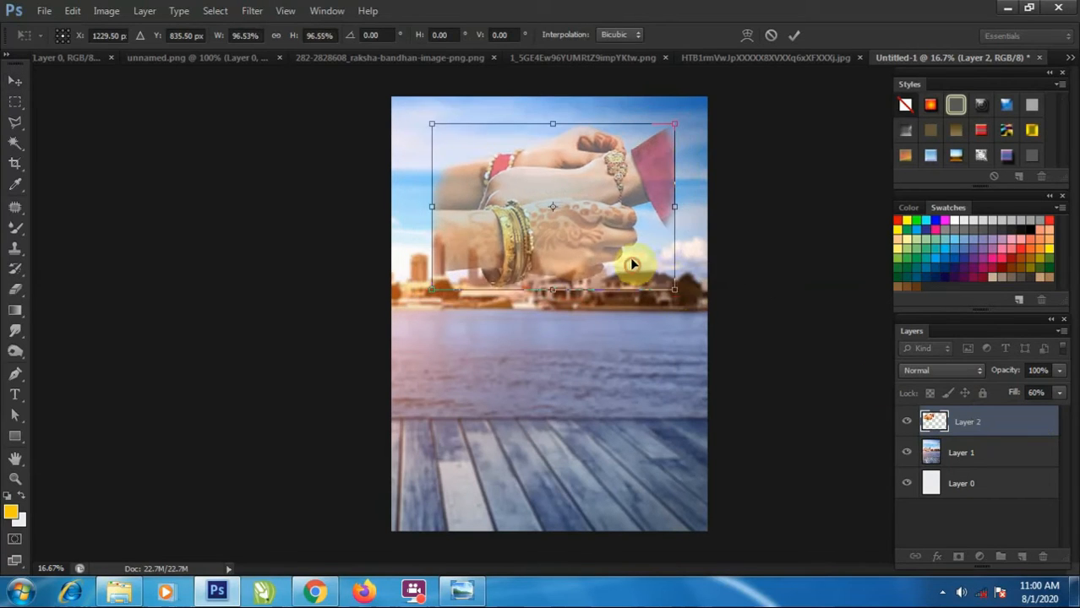
key("Return")
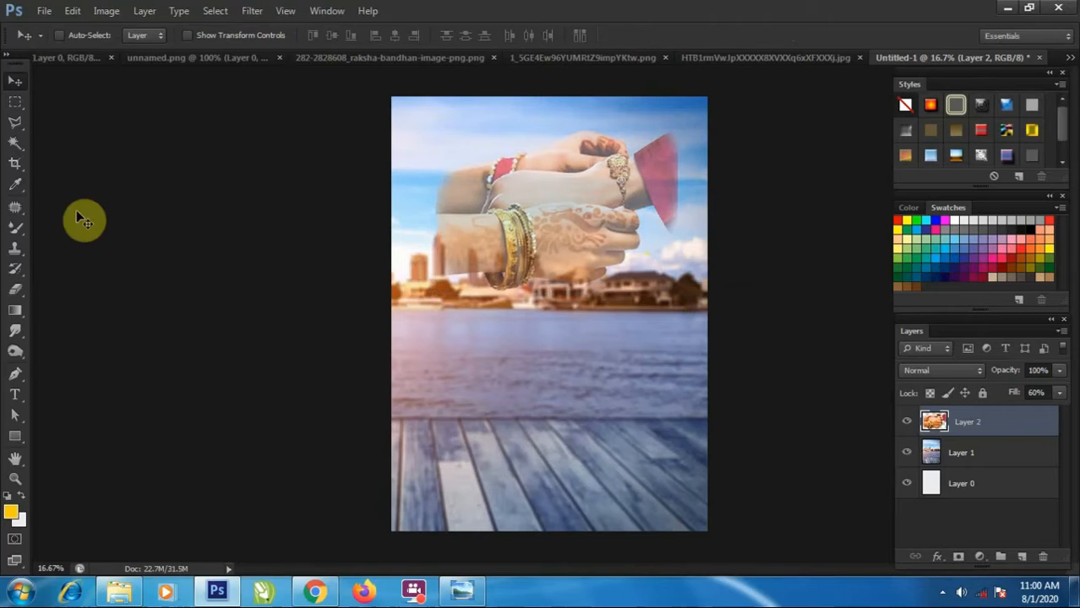
- Fade the hands' outer edges with the Eraser and shift the layer about 0.4 cm right and 1 cm up
left_click(14, 292)
left_click(661, 135)
left_click_drag(686, 164, 682, 135)
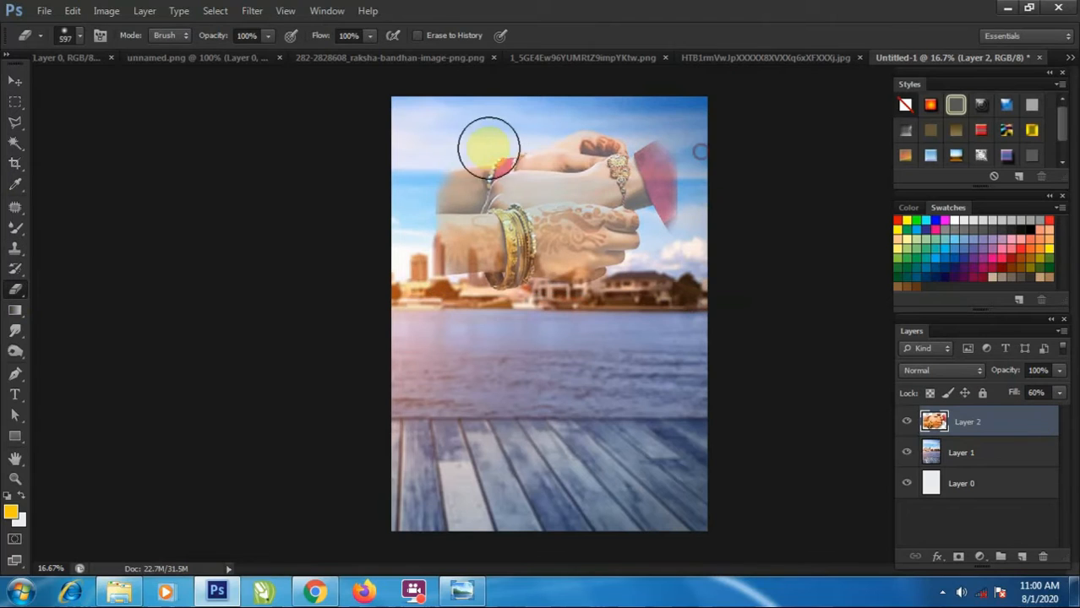
left_click(14, 81)
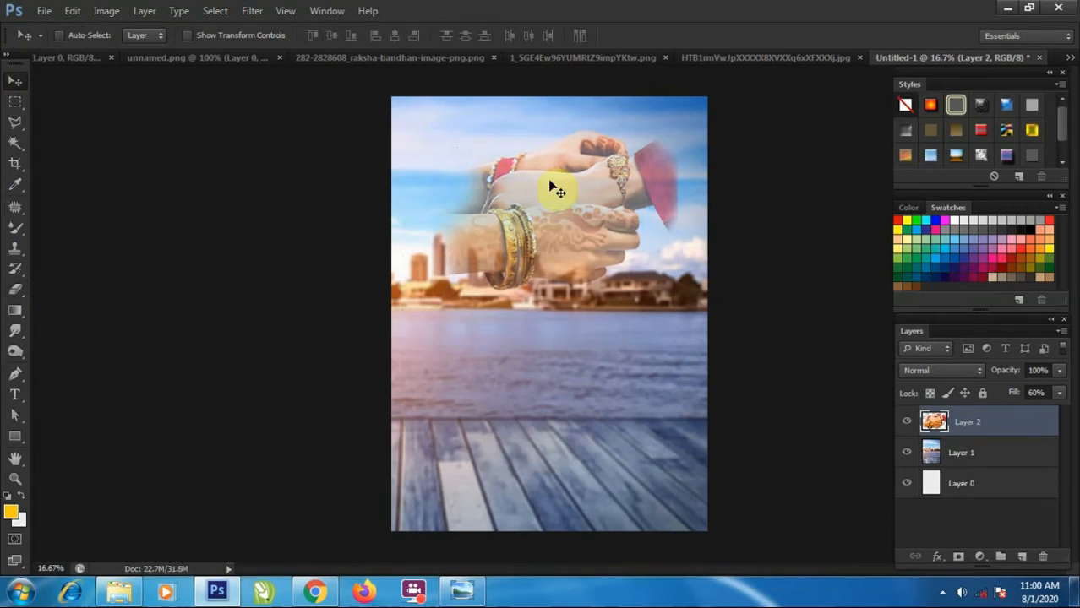
left_click_drag(553, 187, 581, 176)
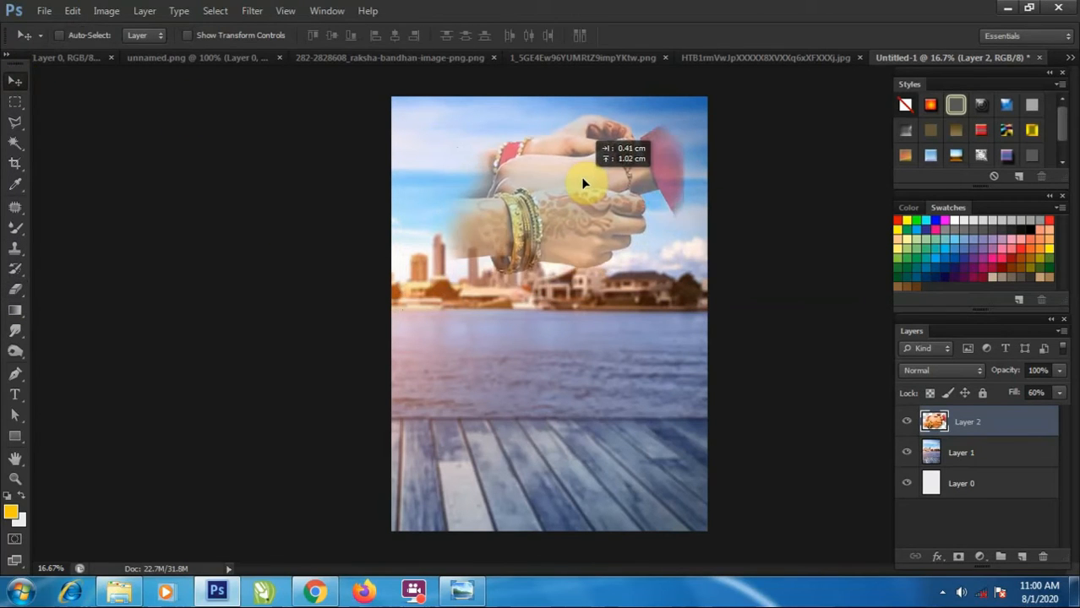
- Stroke the whole canvas outline on the skyline layer in yellow (#faca08) with a width of 40
left_click(966, 454)
key("ctrl+a")
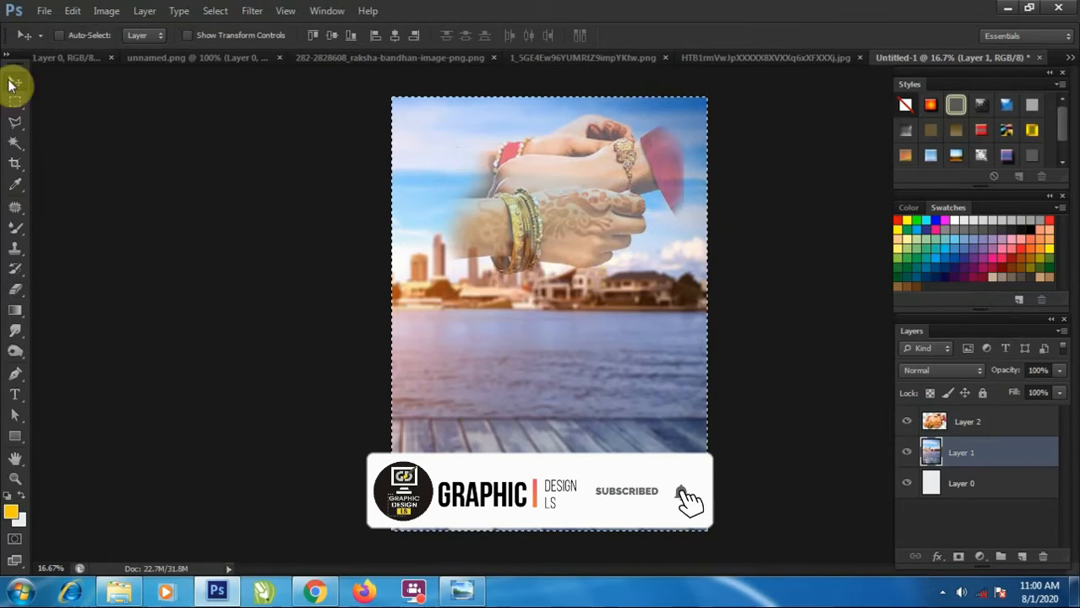
left_click(72, 10)
left_click(120, 237)
left_click(494, 186)
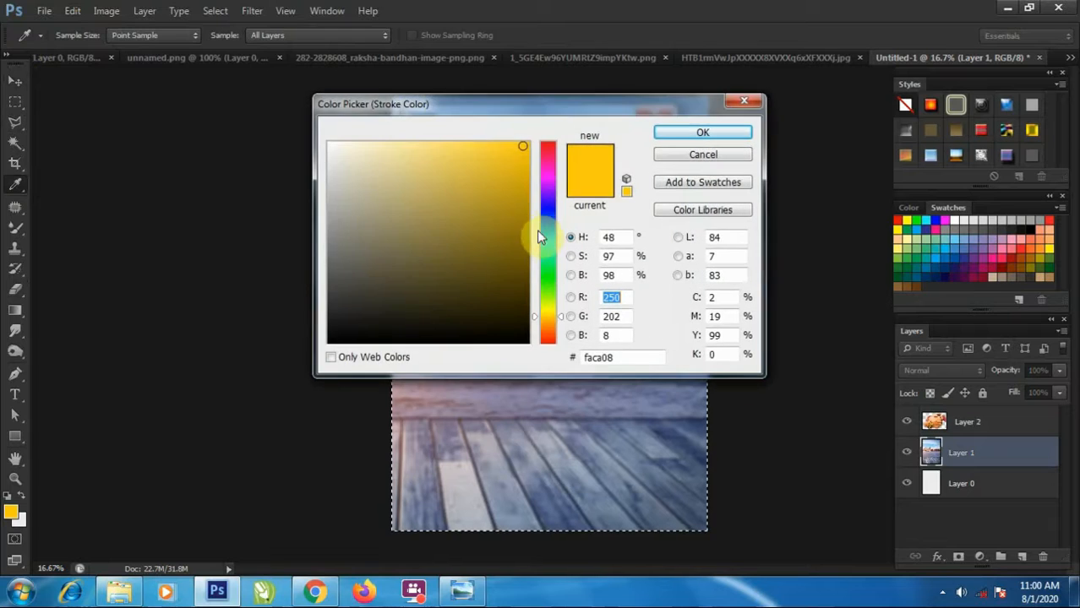
left_click(702, 132)
double_click(495, 162)
type("40")
left_click(631, 149)
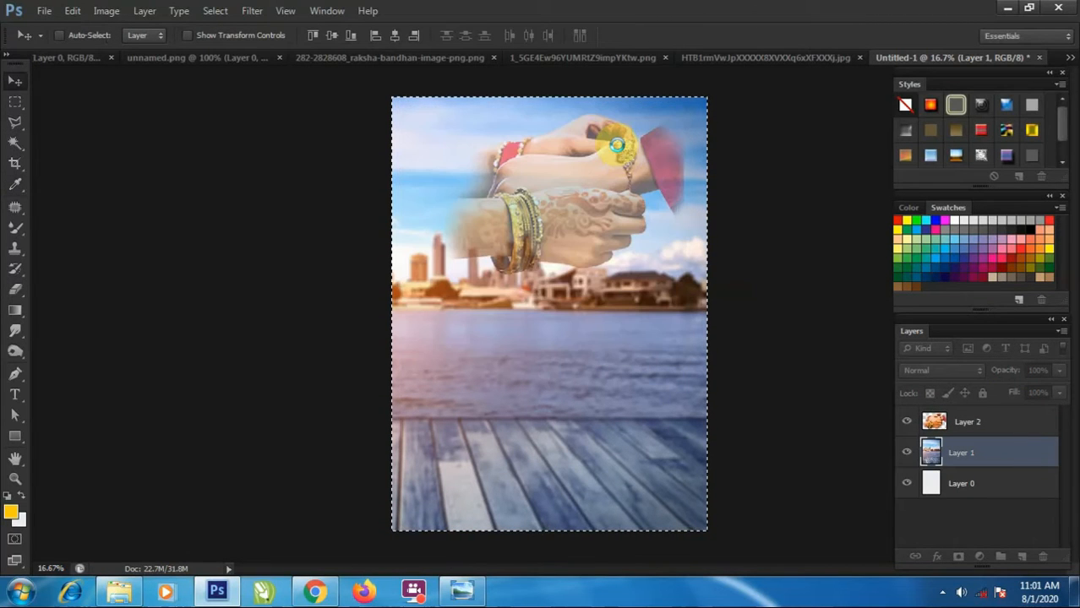
left_click(16, 102)
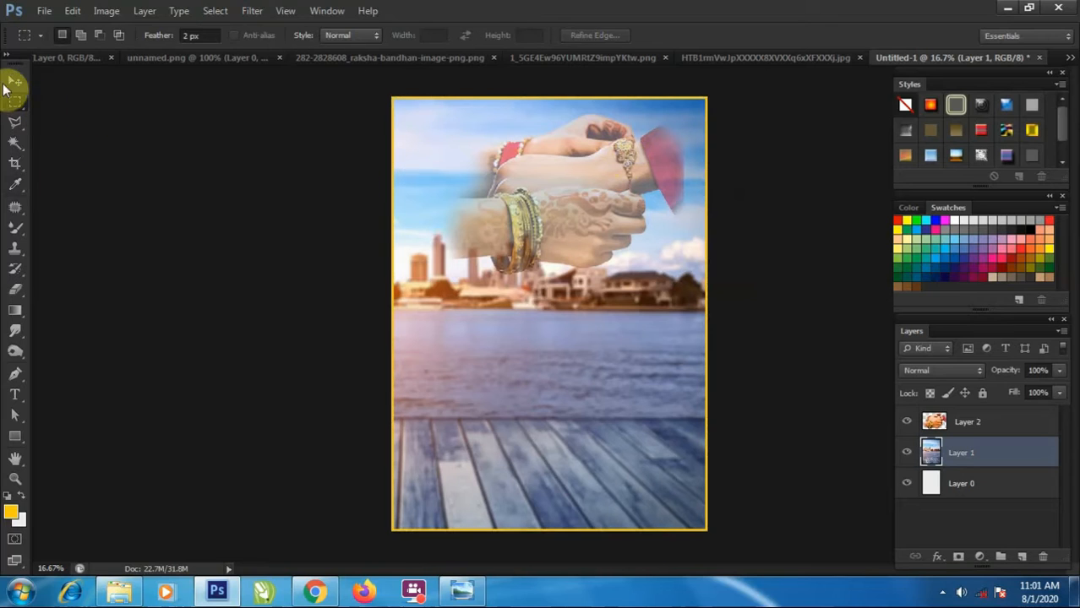
left_click(14, 82)
- Copy the man's cutout from gd.jpeg into the poster above the hands layer, and close the skyline source image
left_click(929, 424)
key("shift+6")
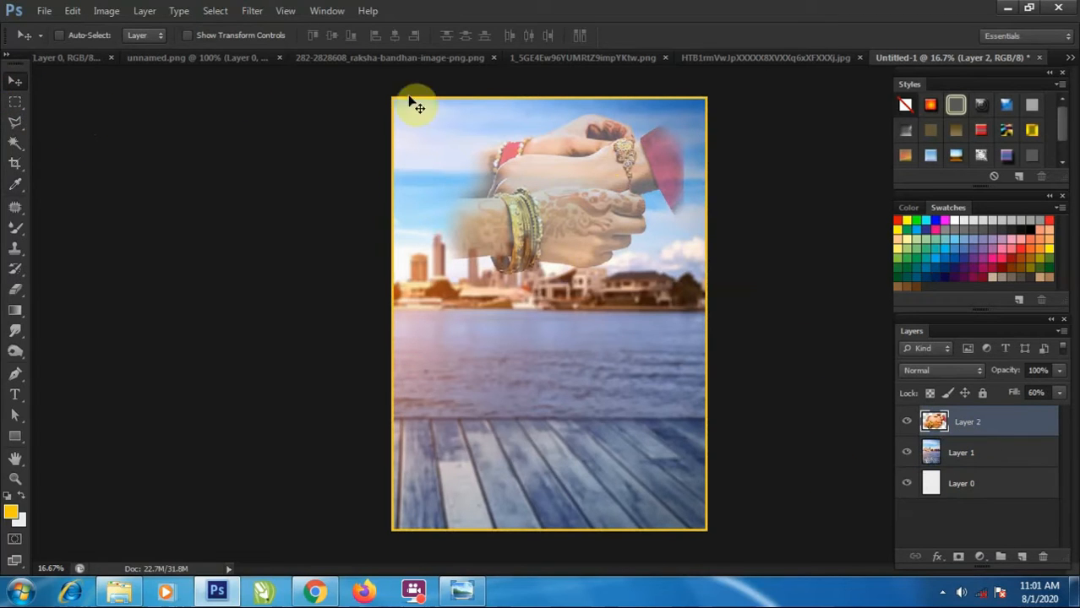
left_click(201, 60)
left_click(444, 57)
left_click(84, 59)
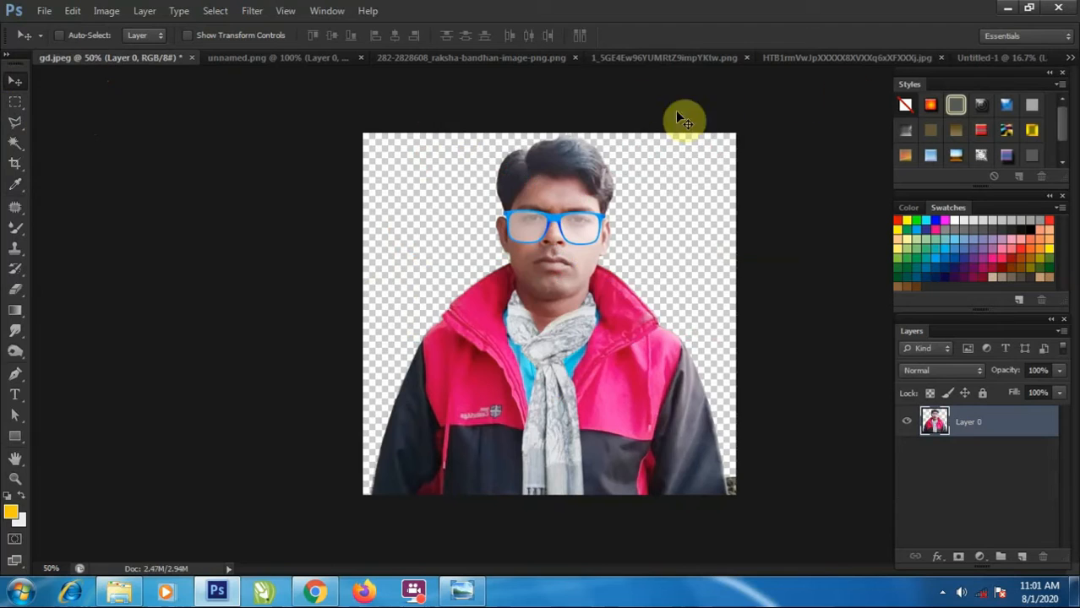
left_click_drag(549, 258, 600, 376)
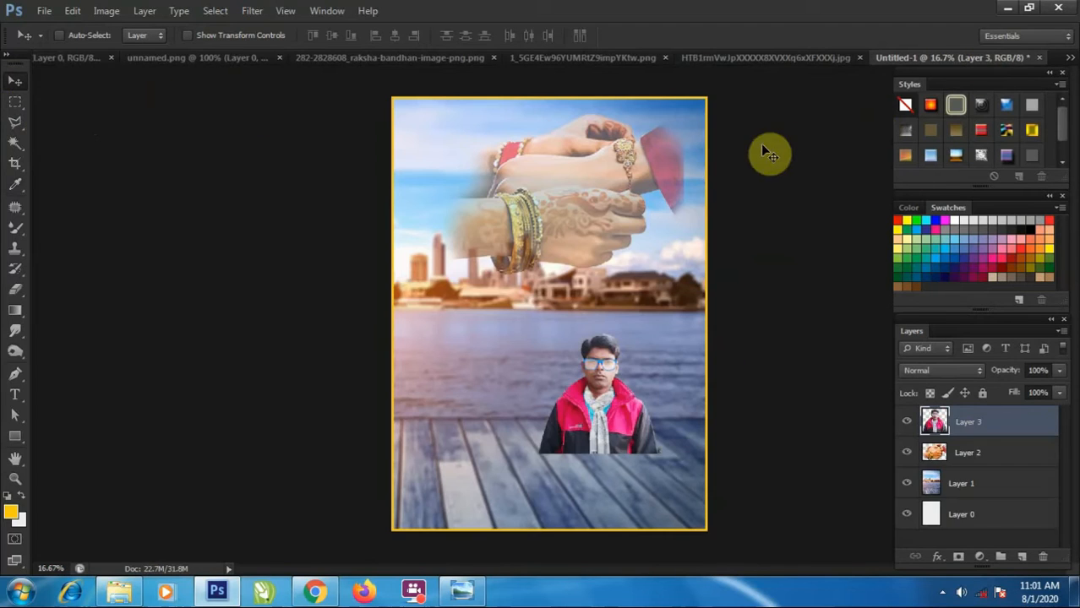
left_click(775, 55)
left_click(976, 58)
- Scale the man's cutout to about twice its size and position it in the lower middle of the page, just below the hands
left_click_drag(551, 399, 478, 405)
key("ctrl+t")
left_click_drag(585, 342, 664, 301)
key("ctrl+z")
left_click_drag(586, 341, 670, 261)
left_click_drag(619, 323, 588, 350)
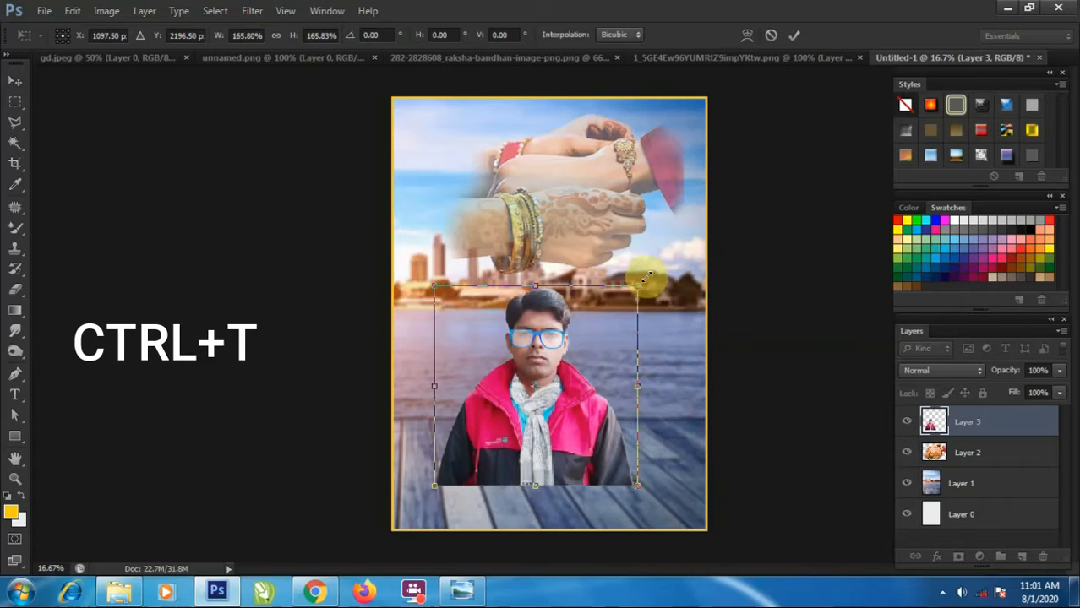
left_click_drag(641, 284, 669, 255)
left_click_drag(588, 365, 577, 387)
left_click_drag(656, 279, 676, 260)
left_click_drag(605, 350, 611, 351)
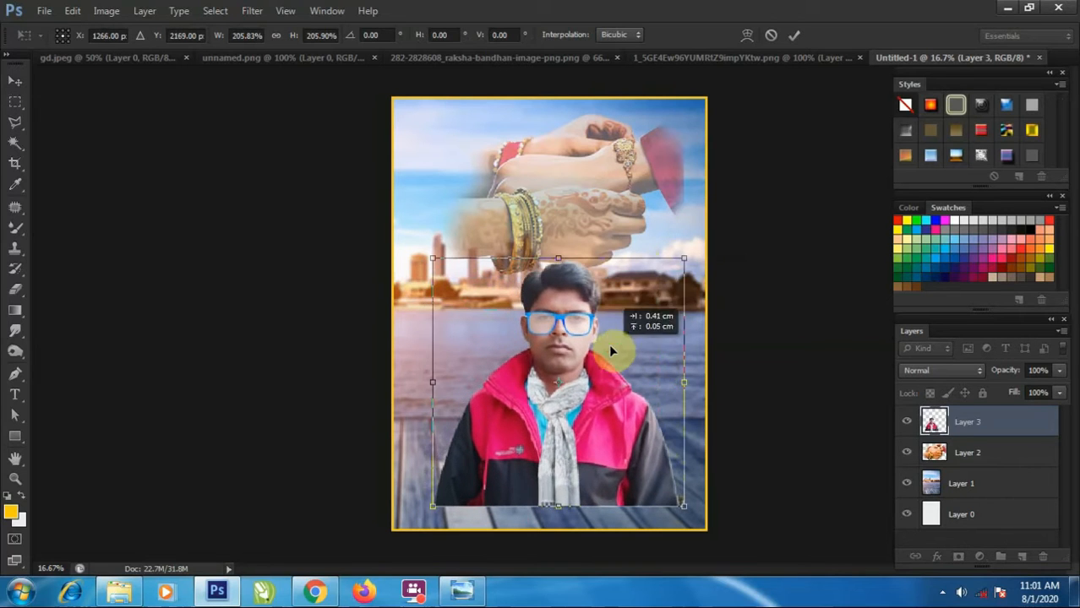
left_click_drag(686, 259, 676, 269)
left_click_drag(586, 353, 579, 359)
key("Return")
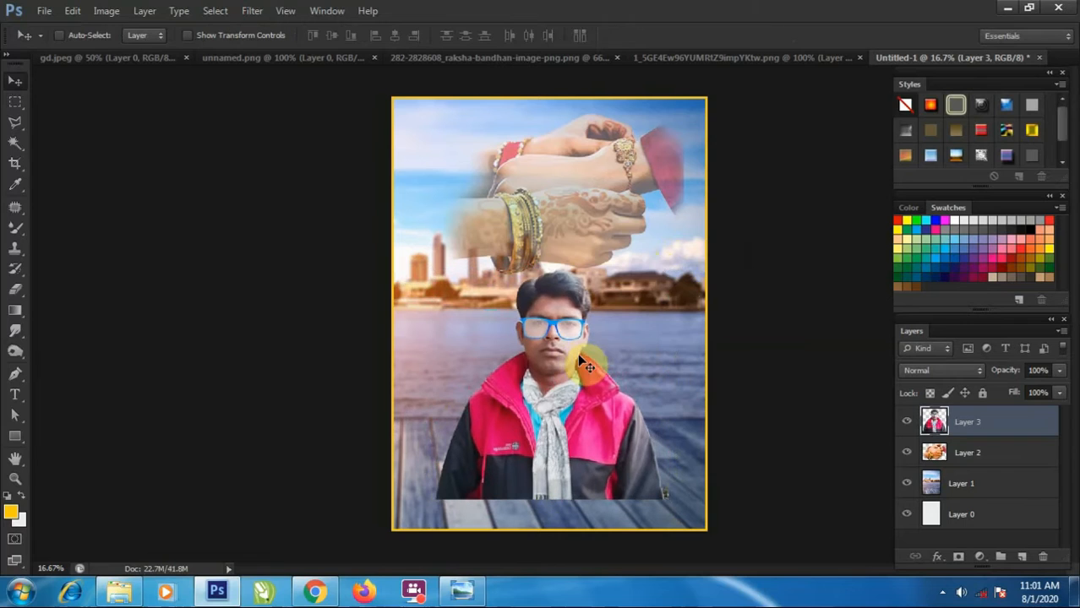
- Try darkening the bottom of the man's cutout layer with upward fading gradients, undoing the first strokes and redrawing one
left_click(11, 313)
left_click_drag(543, 544, 547, 480)
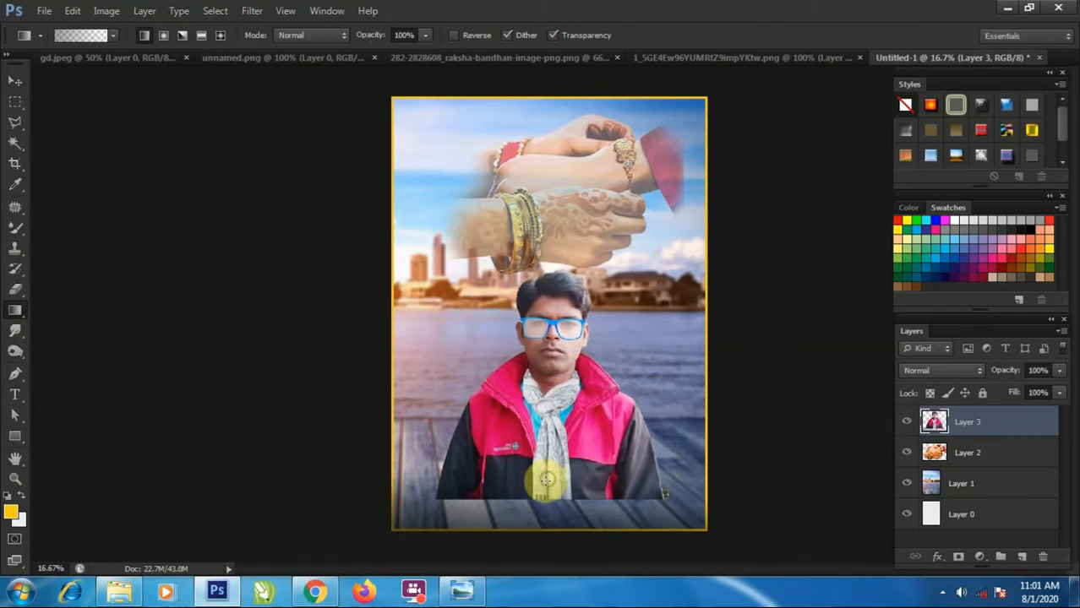
left_click_drag(553, 523, 553, 472)
left_click_drag(555, 488, 553, 453)
left_click_drag(550, 483, 549, 444)
key("ctrl+z")
key("ctrl+z")
key("ctrl+alt+z")
key("ctrl+alt+z")
key("ctrl+alt+z")
key("ctrl+alt+z")
key("ctrl+alt+z")
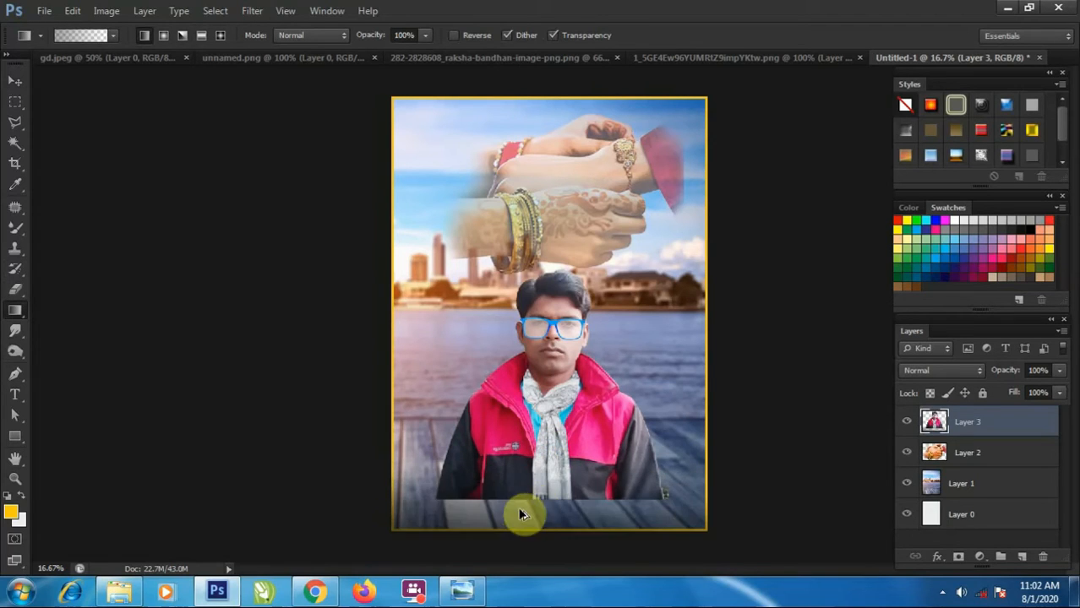
left_click_drag(554, 461, 553, 458)
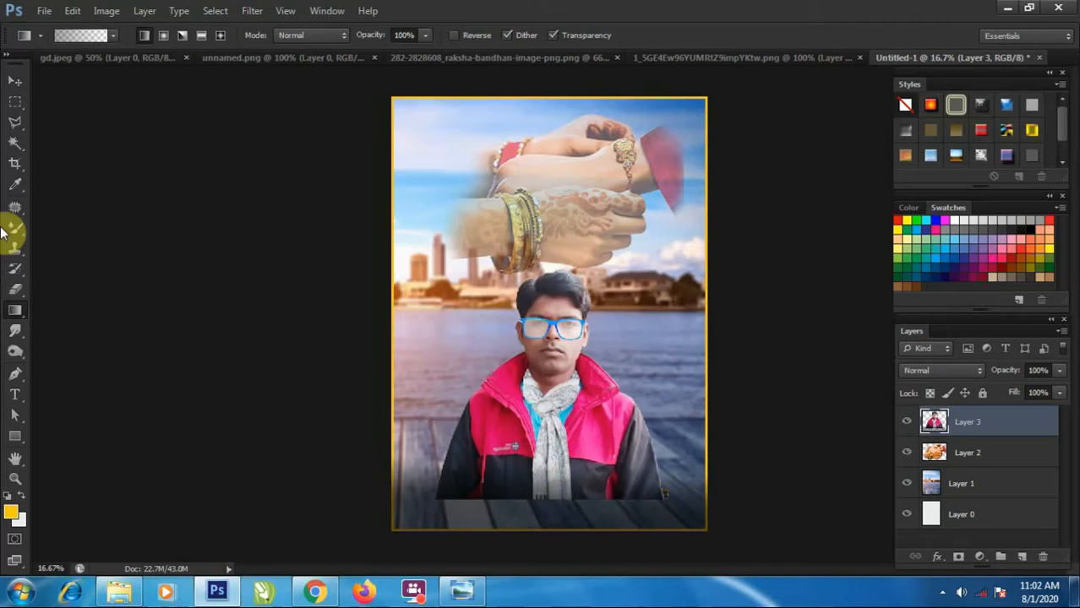
left_click(13, 83)
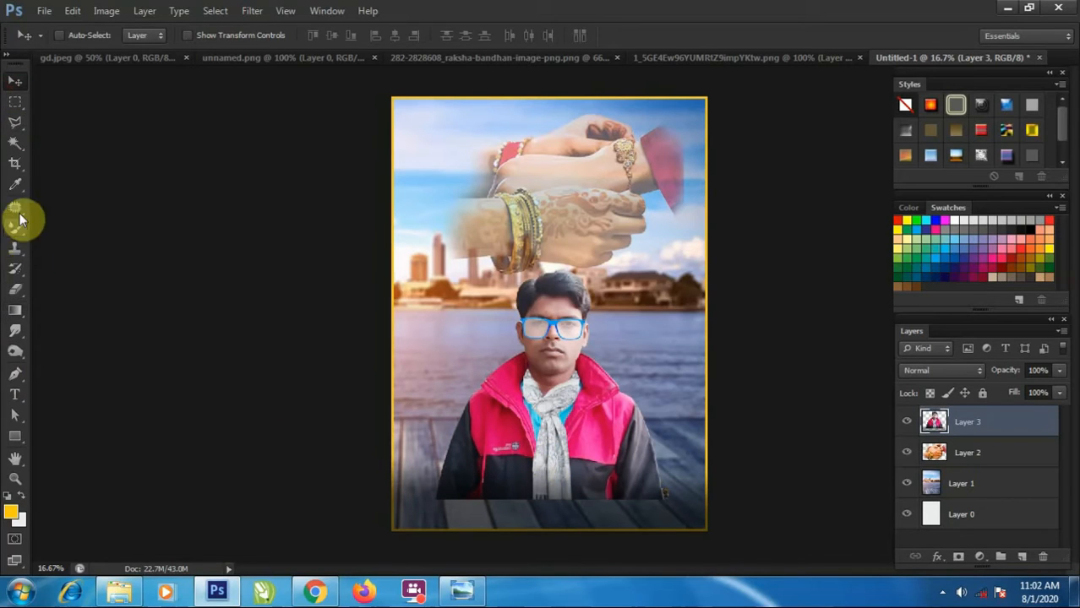
- Fade the lower and side edges of the man's jacket into the boardwalk with the soft Eraser, clearing the dark gradient around him
left_click(15, 289)
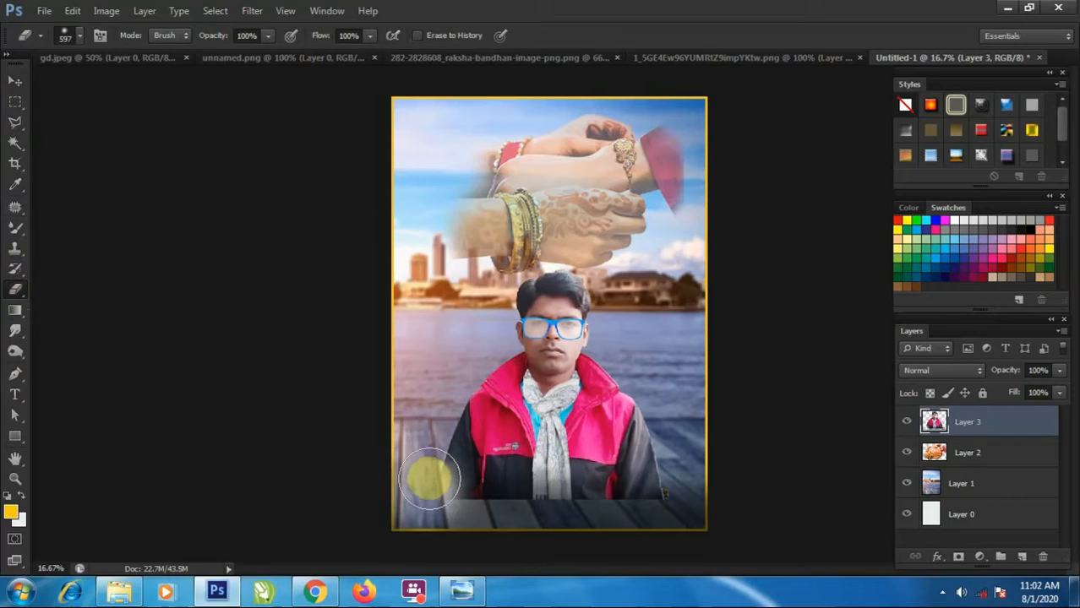
mouse_move(444, 490)
left_mouse_down()
mouse_move(436, 475)
mouse_move(531, 502)
mouse_move(603, 505)
mouse_move(680, 488)
mouse_move(639, 501)
mouse_move(441, 497)
mouse_move(659, 487)
mouse_move(624, 498)
mouse_move(464, 499)
left_mouse_up()
mouse_move(463, 500)
left_mouse_down()
mouse_move(539, 510)
mouse_move(677, 473)
left_mouse_up()
left_click(16, 81)
left_click(968, 450)
left_click(1000, 423)
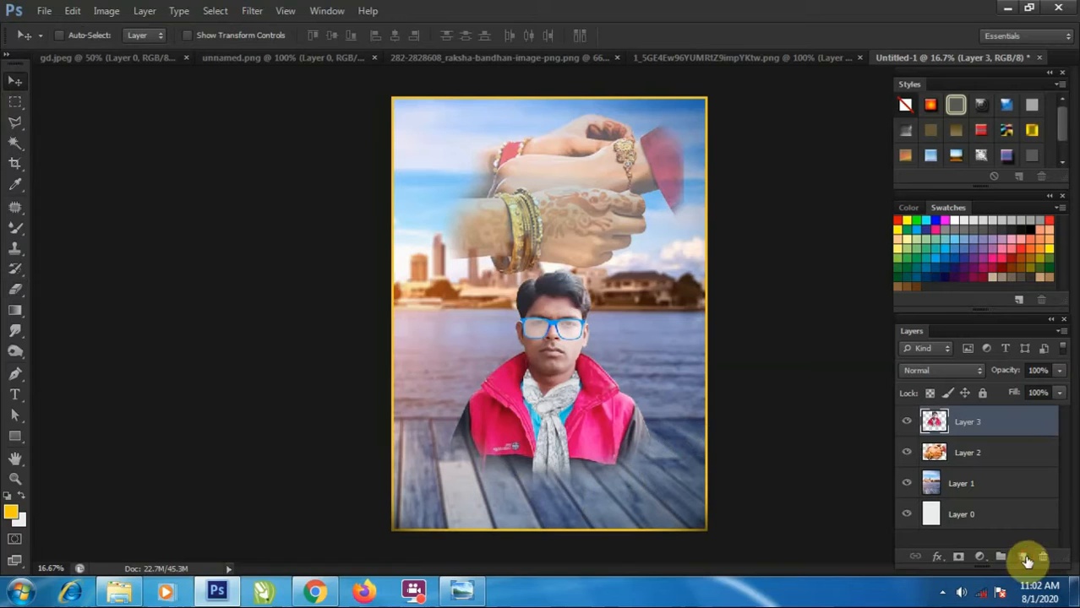
- Try a dark gradient along the poster's bottom on a new layer beneath the man's cutout, and delete that layer
left_click(1024, 558)
left_click(15, 311)
mouse_move(560, 512)
left_mouse_down()
mouse_move(562, 461)
mouse_move(550, 496)
left_mouse_up()
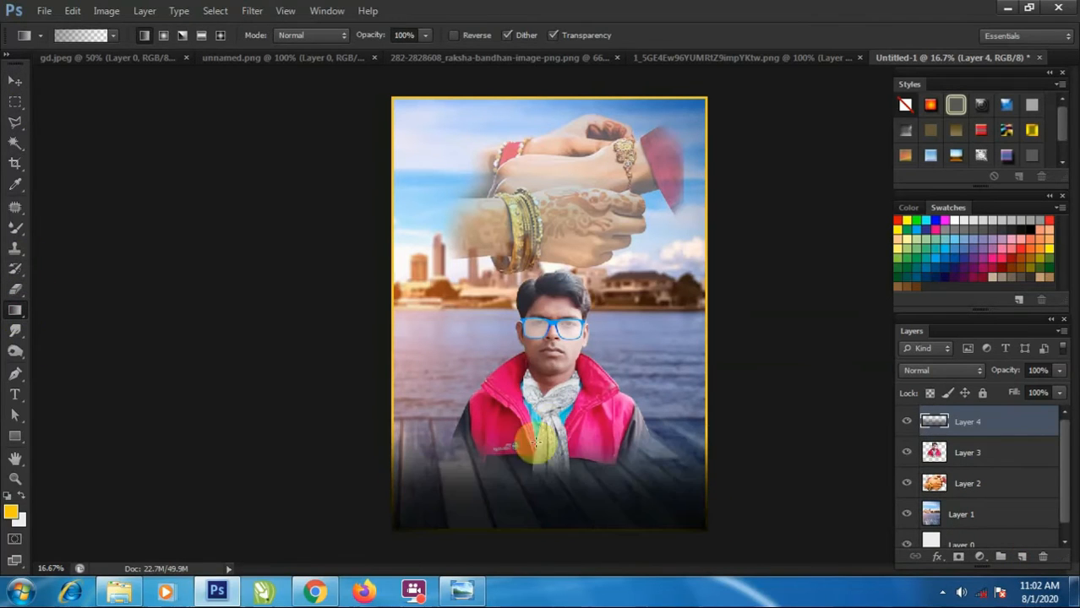
left_click(15, 81)
left_click_drag(982, 451, 987, 427)
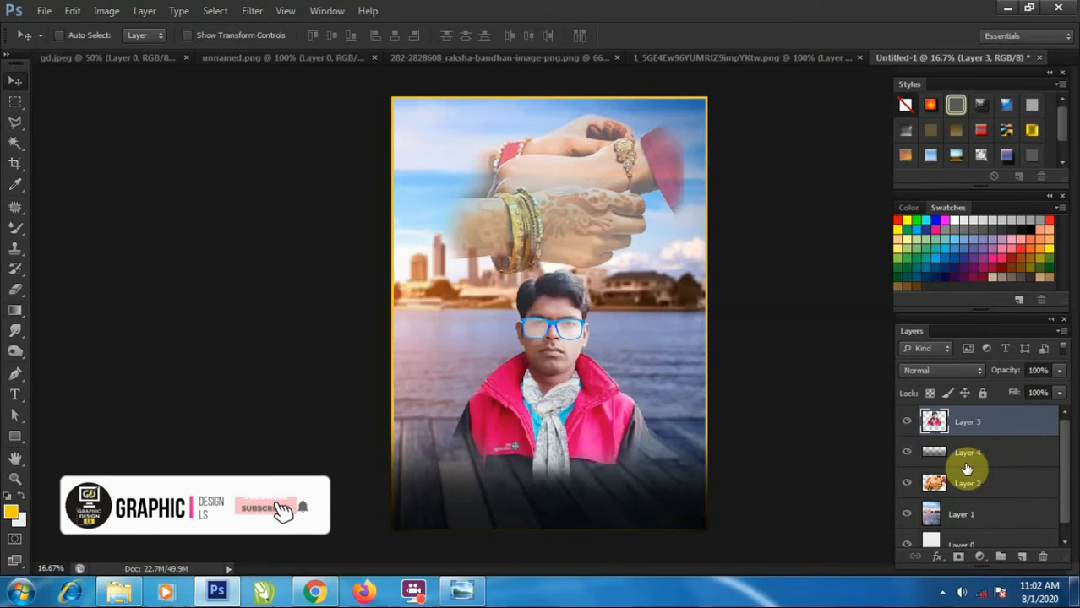
left_click(986, 453)
key("Delete")
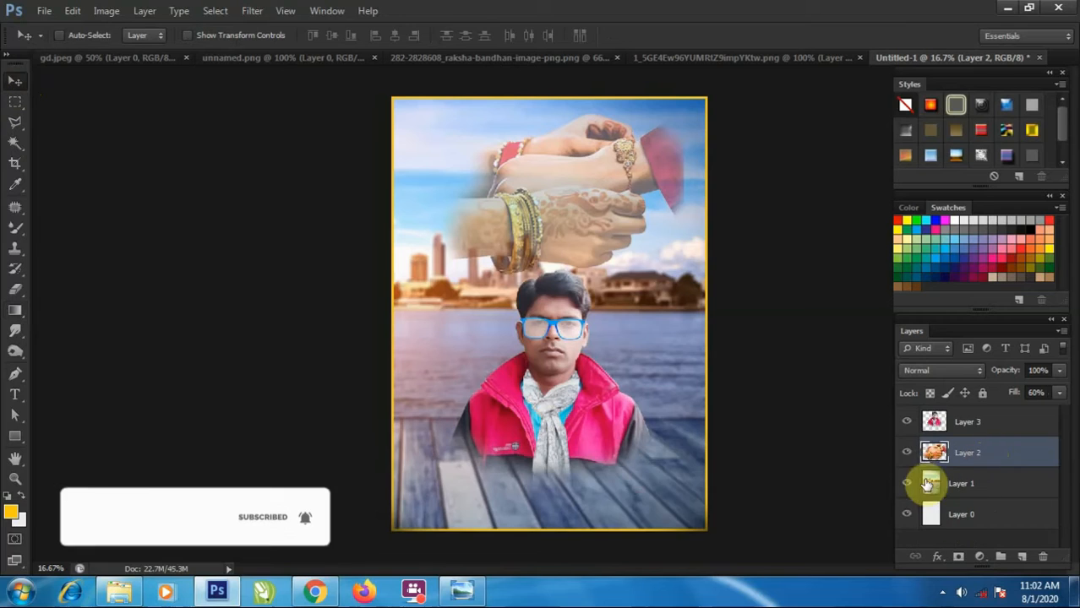
- Move the man's cutout slightly down, scale it to about 117%, and reposition it over the boardwalk below the hands
left_click(985, 431)
left_click_drag(565, 429, 564, 439)
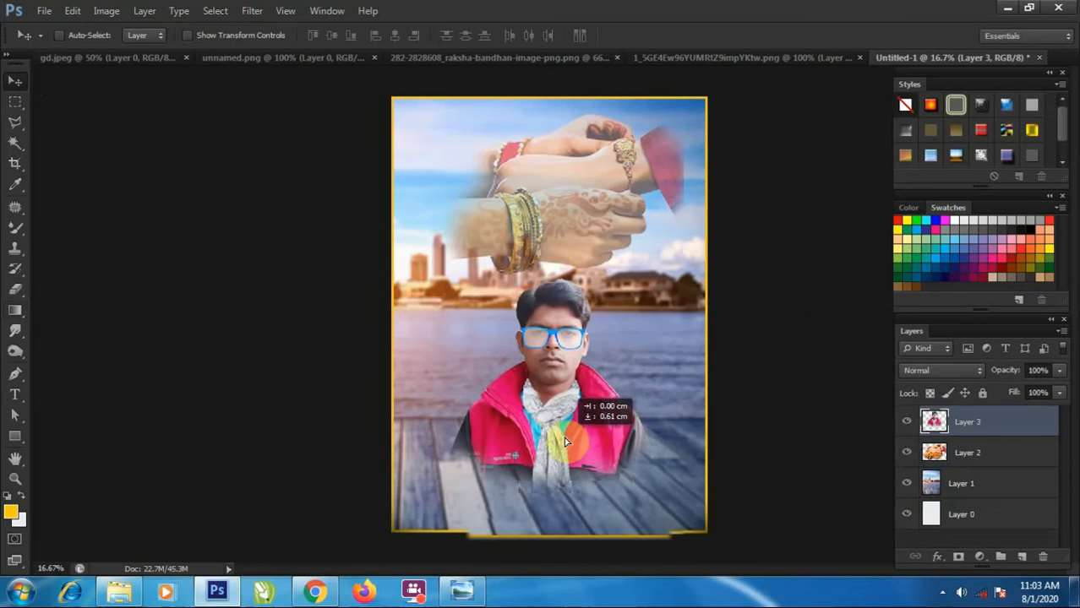
key("ctrl+t")
left_click_drag(706, 541, 726, 563)
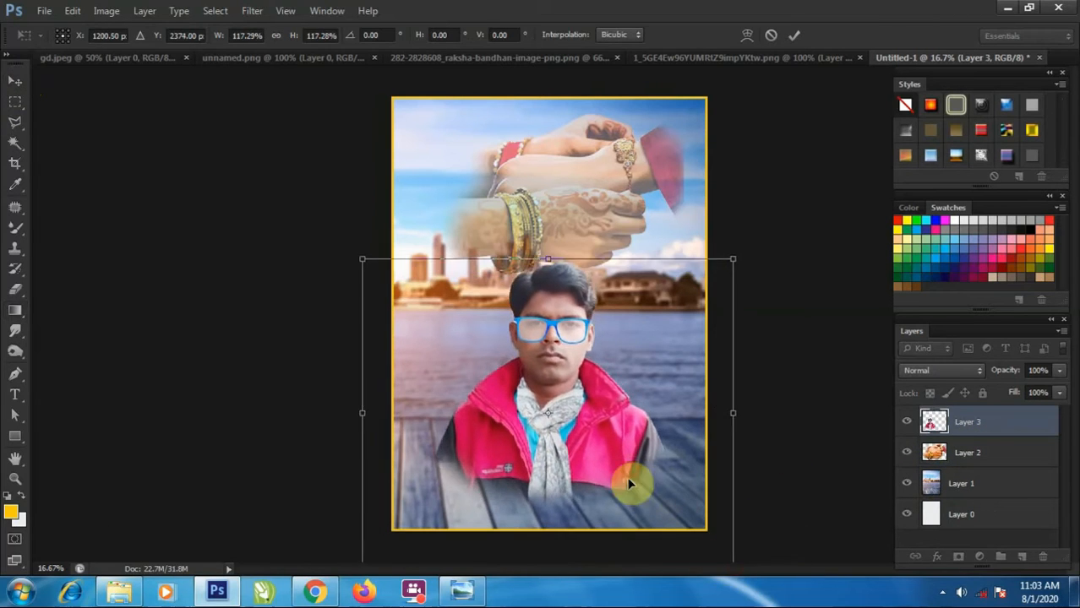
left_click_drag(616, 480, 617, 472)
key("Return")
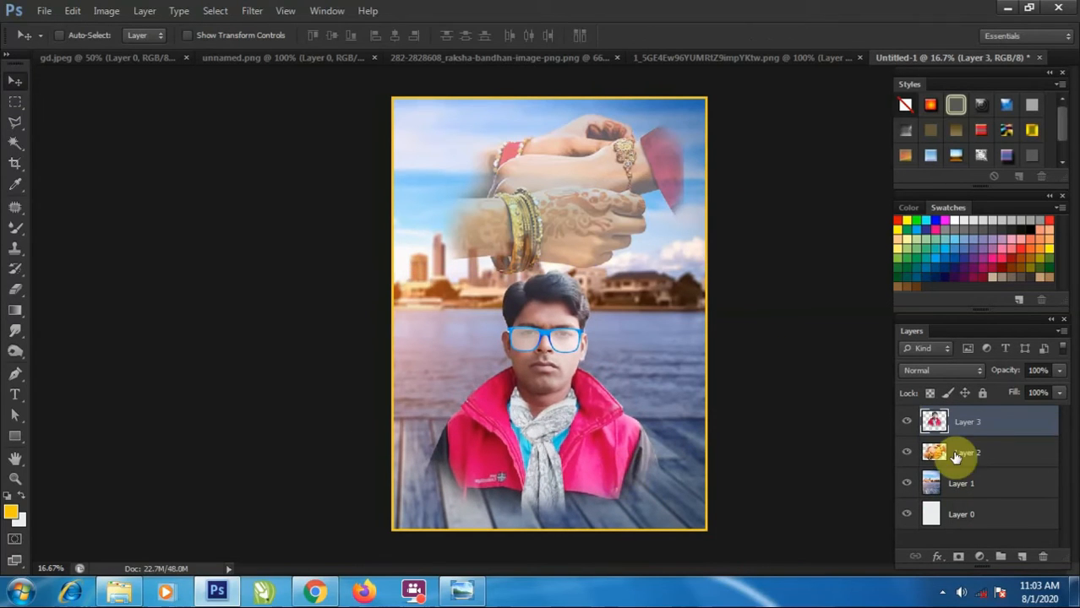
left_click(968, 477)
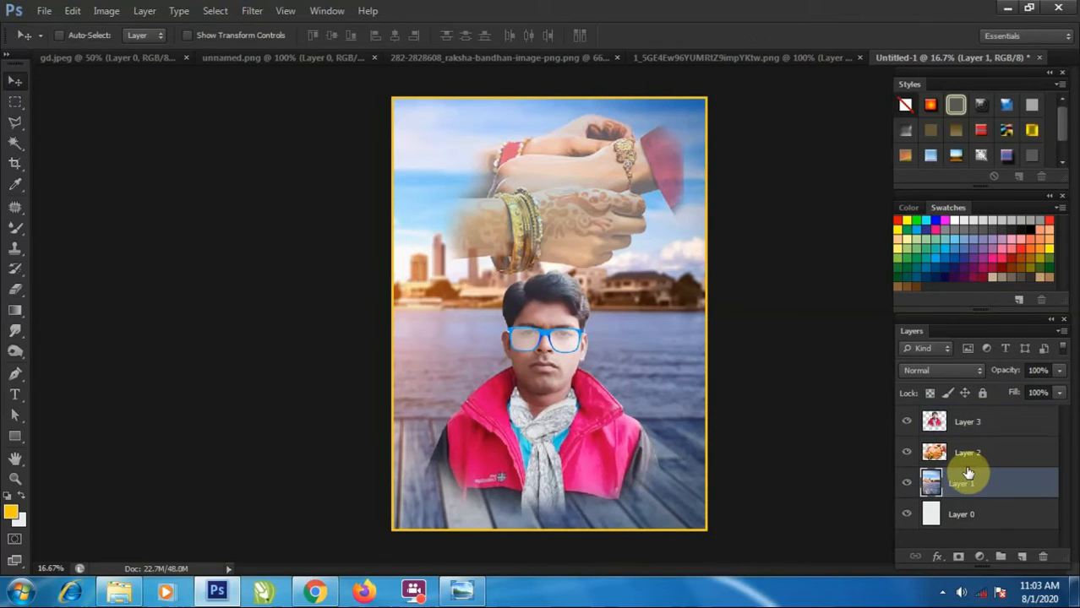
left_click(980, 423)
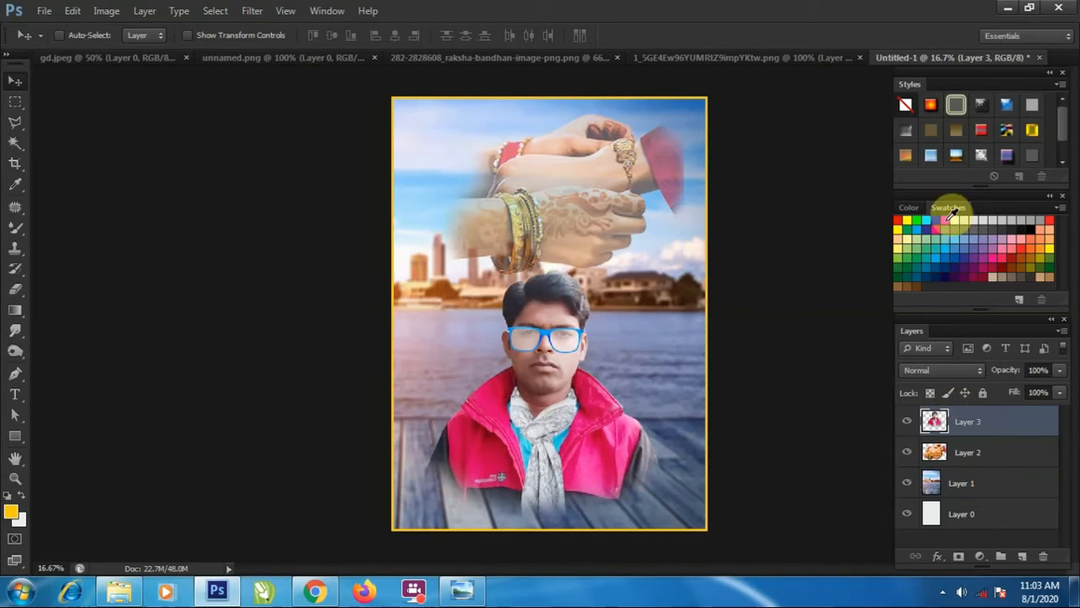
left_click(723, 58)
left_click(507, 58)
left_click(245, 58)
left_click(528, 58)
left_click_drag(535, 286, 453, 341)
- Enlarge the Happy Raksha Bandhan artwork to about 7 cm wide beside the man's face and set its fill to 89%
left_click(460, 355, "ctrl")
left_click(436, 359, "ctrl")
key("ctrl+t")
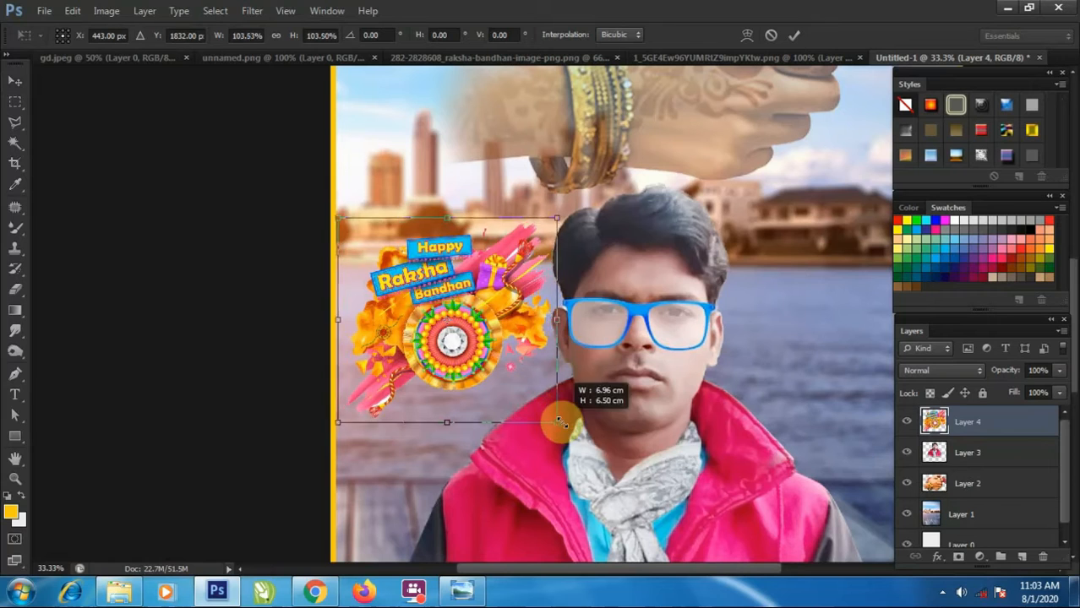
left_click_drag(558, 421, 564, 427)
left_click_drag(488, 343, 485, 347)
key("Return")
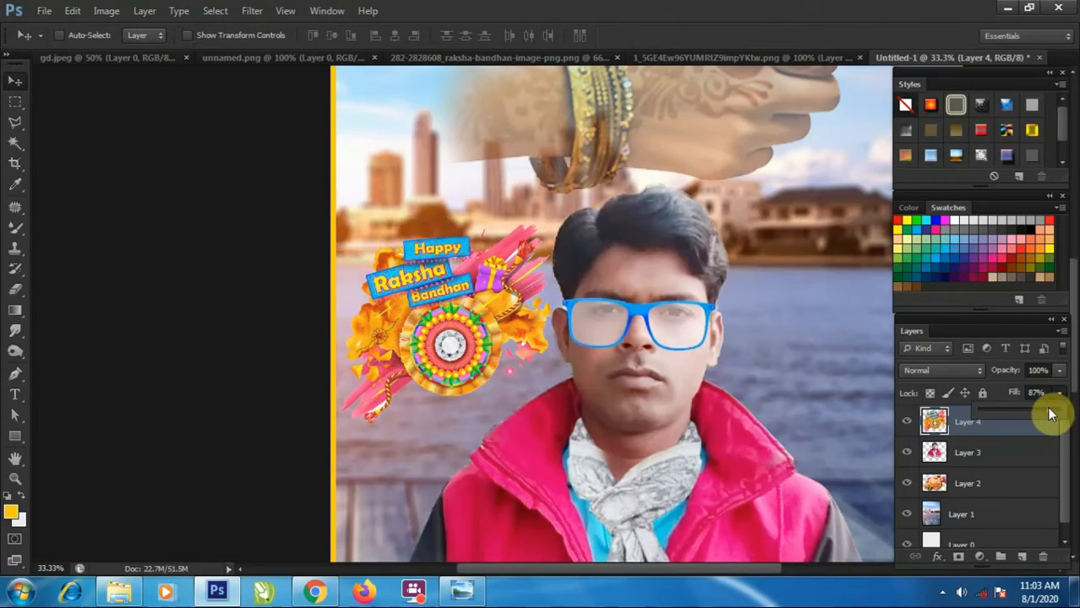
mouse_move(1037, 413)
left_mouse_down()
mouse_move(1016, 413)
mouse_move(1050, 410)
left_mouse_up()
- Darken the man's cutout slightly with Curves, moving the RGB midpoint to input 144, output 136
key("ctrl+minus")
left_click(989, 454)
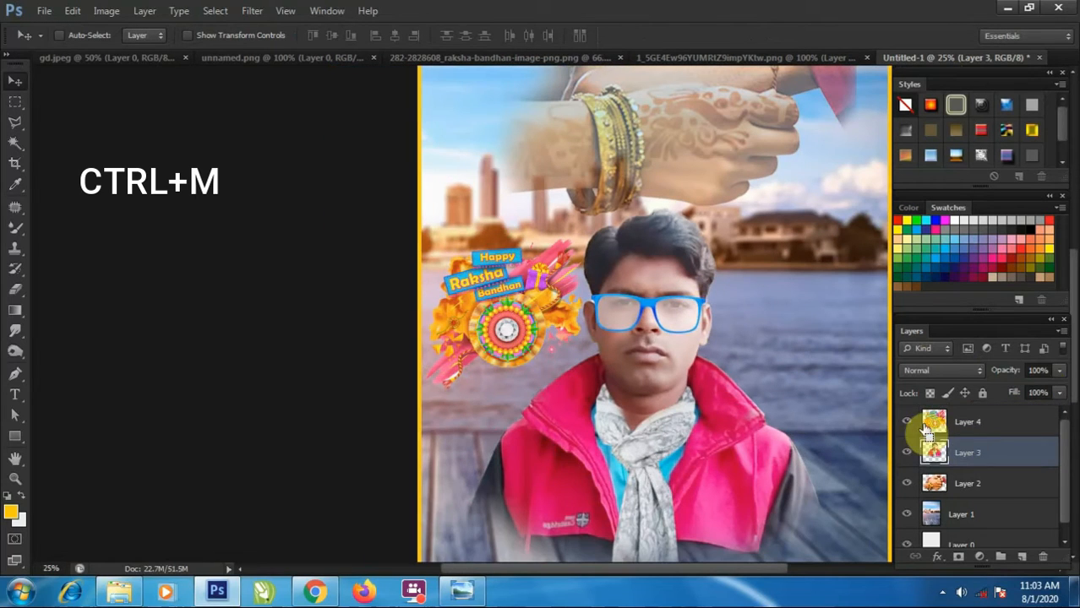
key("ctrl+m")
left_click_drag(279, 390, 279, 398)
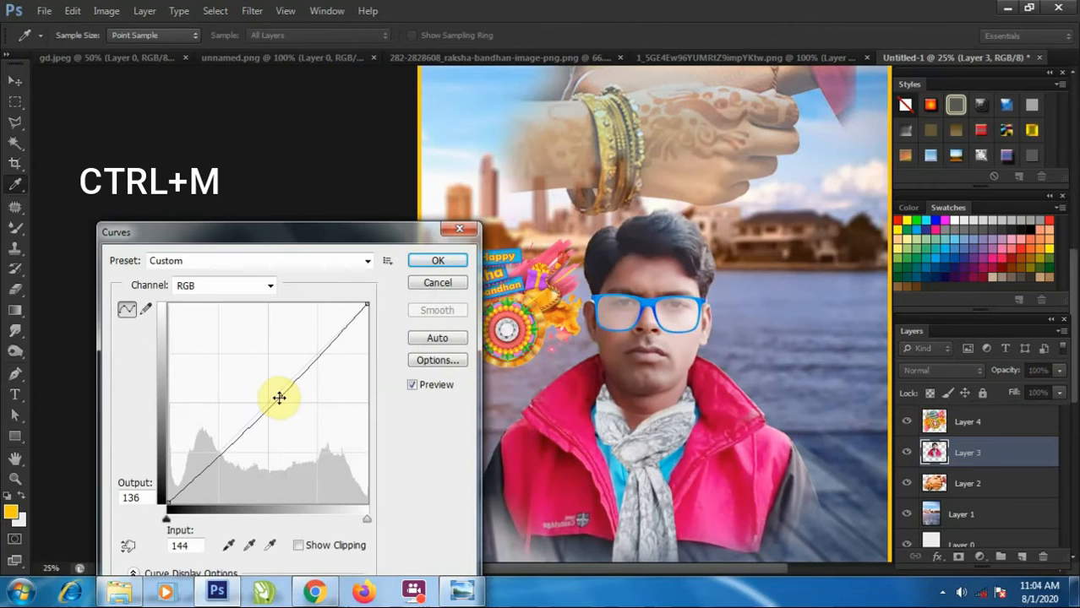
left_click(436, 261)
key("v")
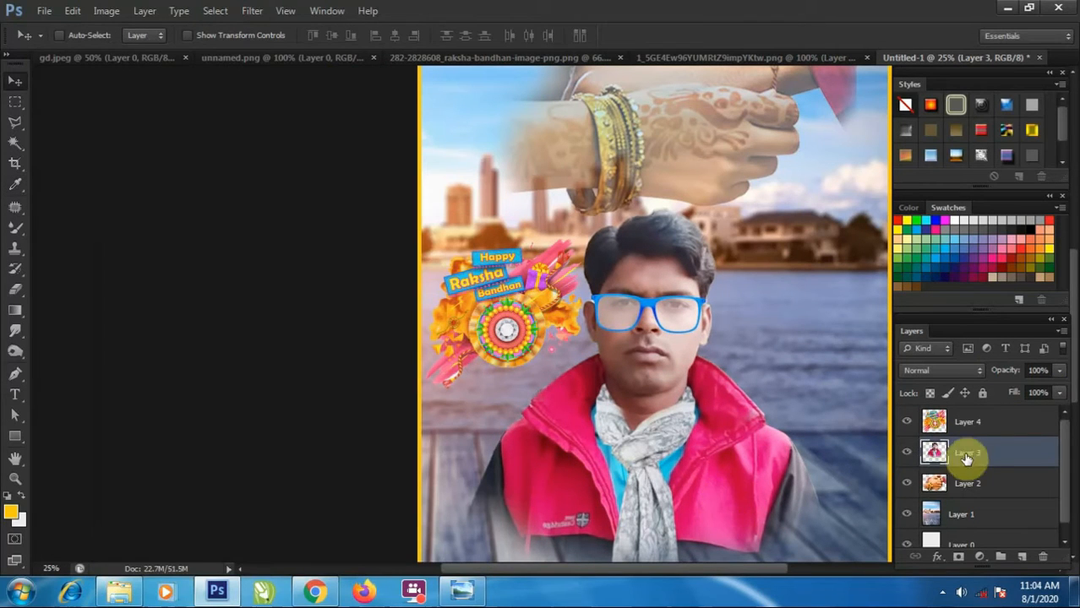
- Add a Levels adjustment layer that deepens shadows and midtones, and move the man's layer above it
left_click(980, 557)
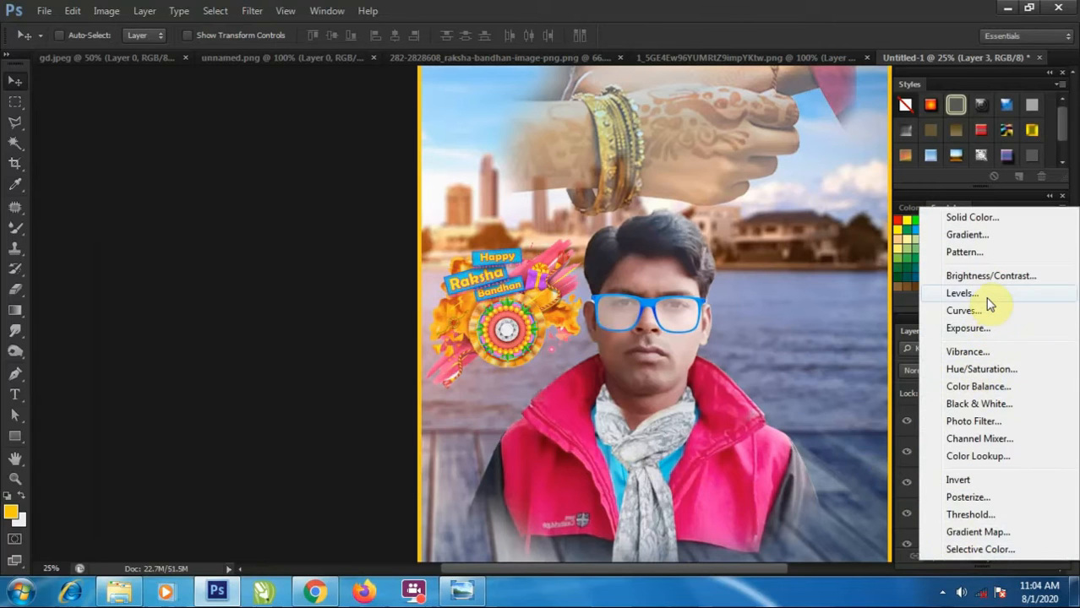
left_click(961, 293)
left_click_drag(475, 467, 486, 464)
mouse_move(585, 469)
left_mouse_down()
mouse_move(567, 467)
mouse_move(588, 466)
left_mouse_up()
left_click_drag(498, 466, 542, 468)
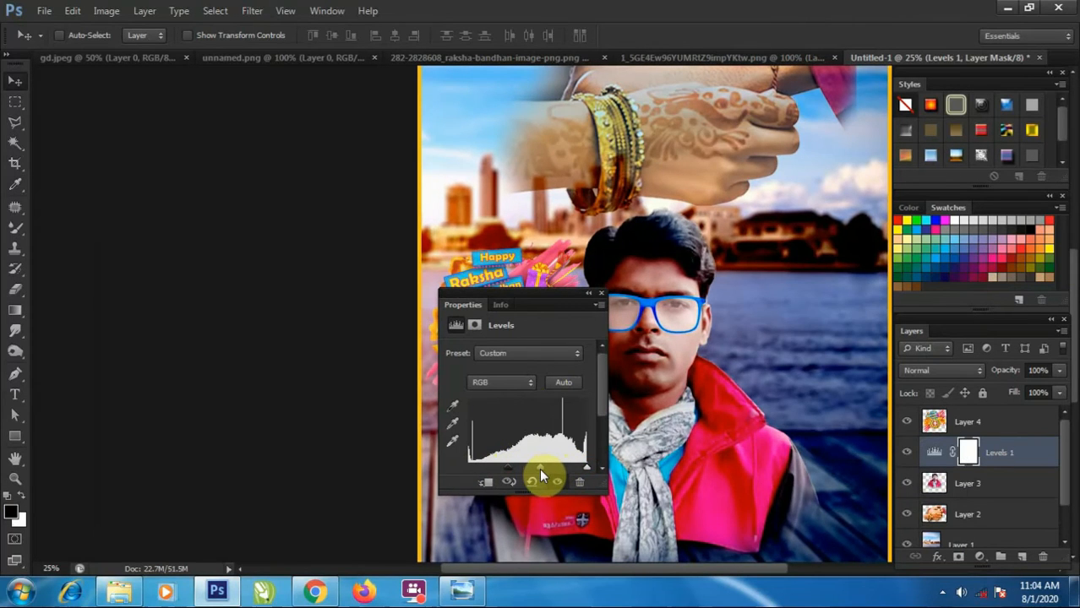
left_click(601, 294)
left_click_drag(966, 486, 997, 438)
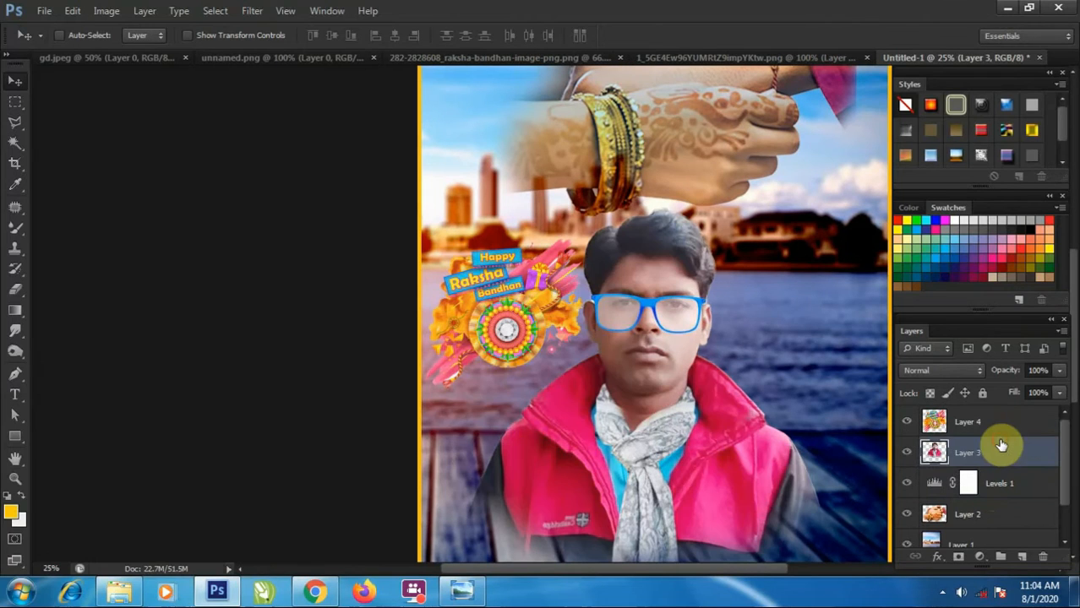
- Apply Color Balance midtone levels of +45, -7 and +7 to the man's cutout and nudge it slightly right
key("ctrl+b")
left_click_drag(249, 211, 255, 212)
left_click_drag(219, 228, 241, 229)
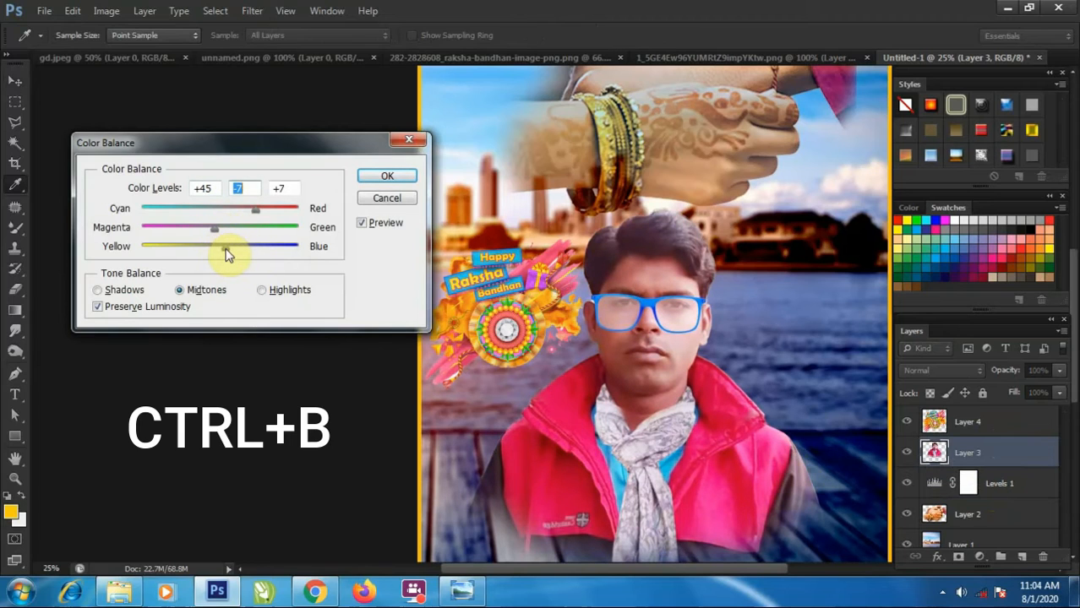
left_click(387, 176)
key("v")
key("ctrl+minus")
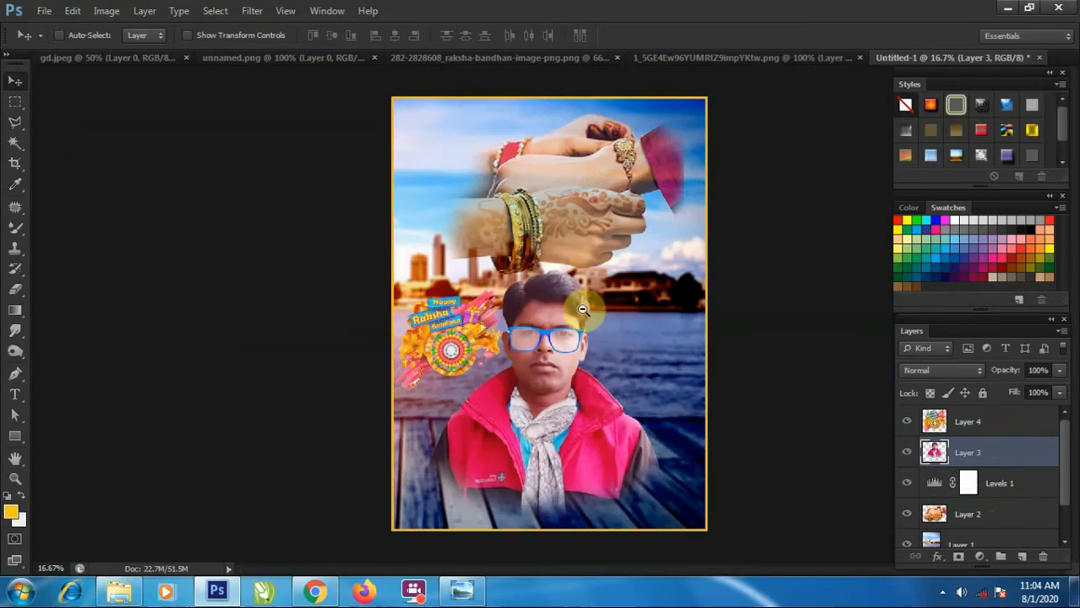
left_click_drag(541, 412, 544, 412)
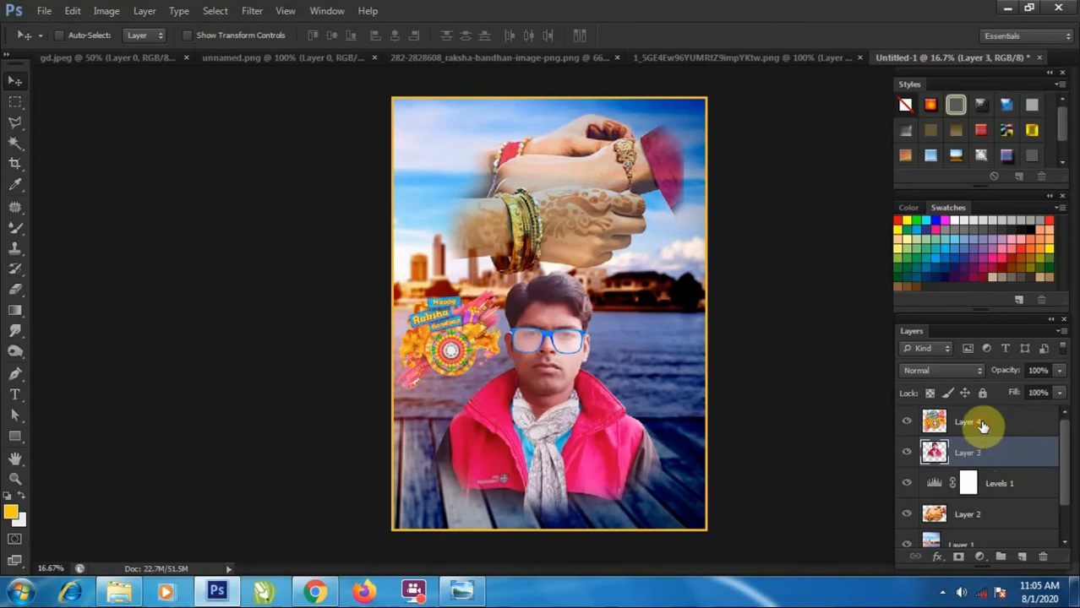
- Copy the rakhi from unnamed.png into the poster as a layer directly above the man's cutout
left_click(418, 57)
left_click(288, 58)
left_click_drag(542, 261, 699, 414)
- Rotate the rakhi about -41°, enlarge it to about 12.8 by 4.2 cm, and place it diagonally in the poster's lower-right corner
key("ctrl+t")
left_click_drag(765, 385, 726, 283)
left_click_drag(591, 523, 605, 562)
left_click_drag(664, 431, 668, 452)
left_click_drag(761, 404, 723, 403)
left_click_drag(581, 555, 580, 542)
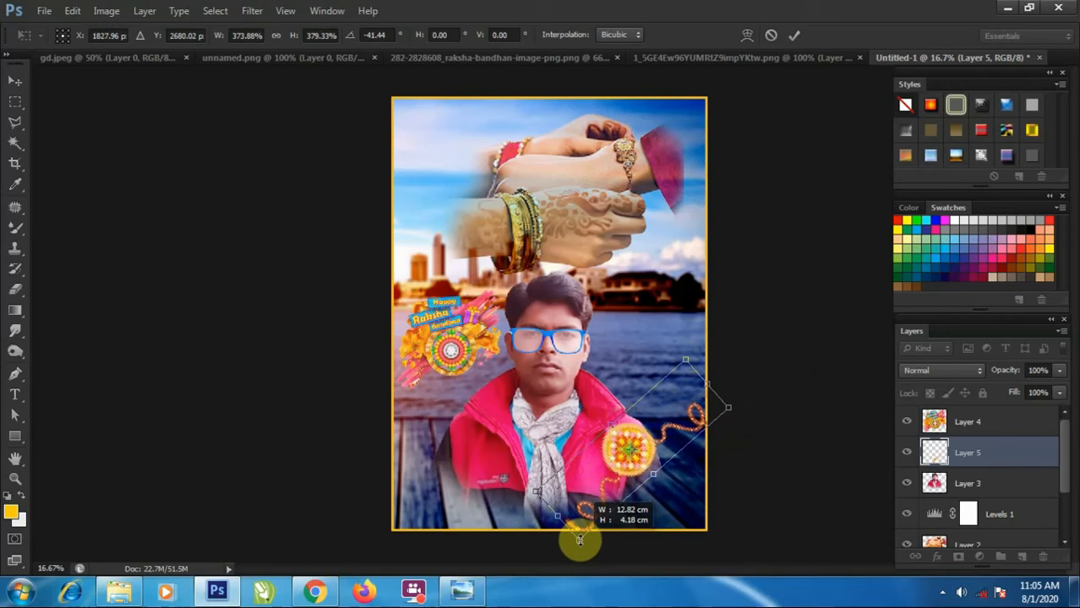
double_click(656, 457)
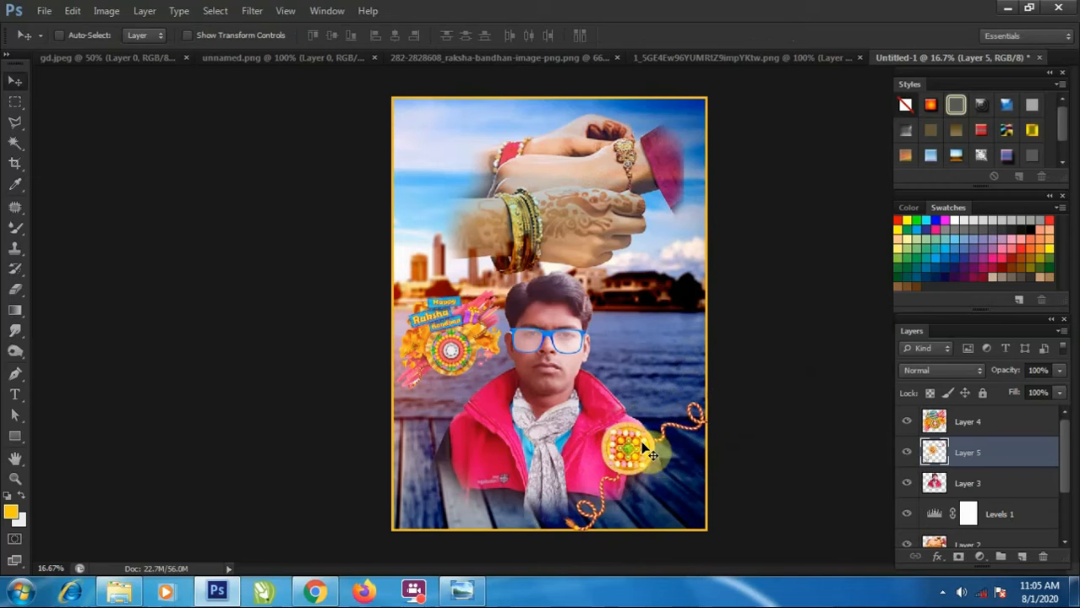
- Duplicate the rakhi, scale the copy down, and place it just below and right of the original
left_click_drag(674, 476, 682, 482)
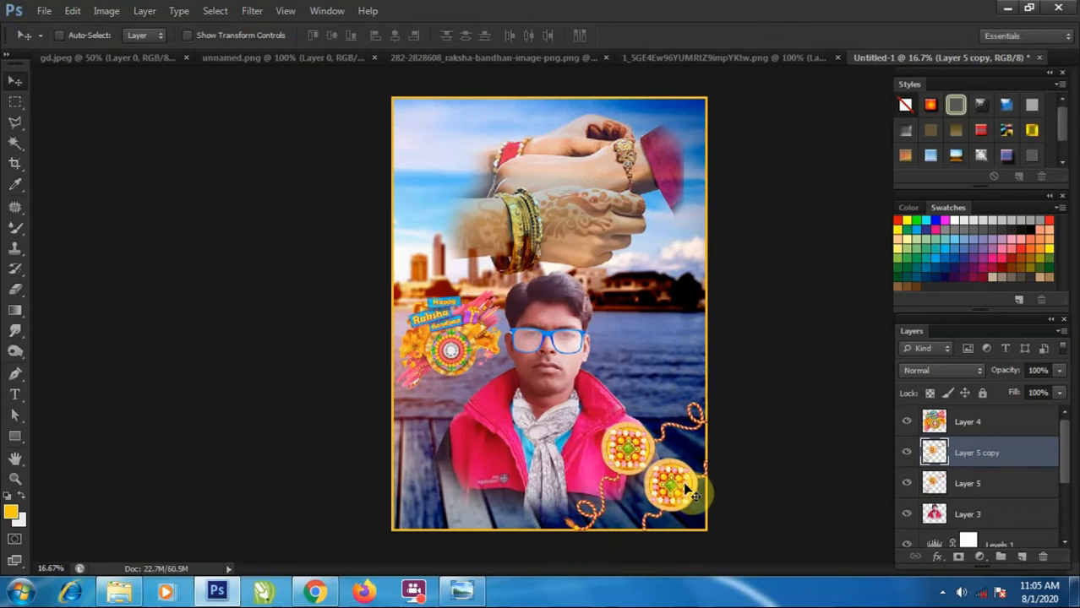
key("ctrl+t")
left_click_drag(764, 429, 725, 441)
left_click_drag(672, 478, 681, 479)
double_click(688, 476)
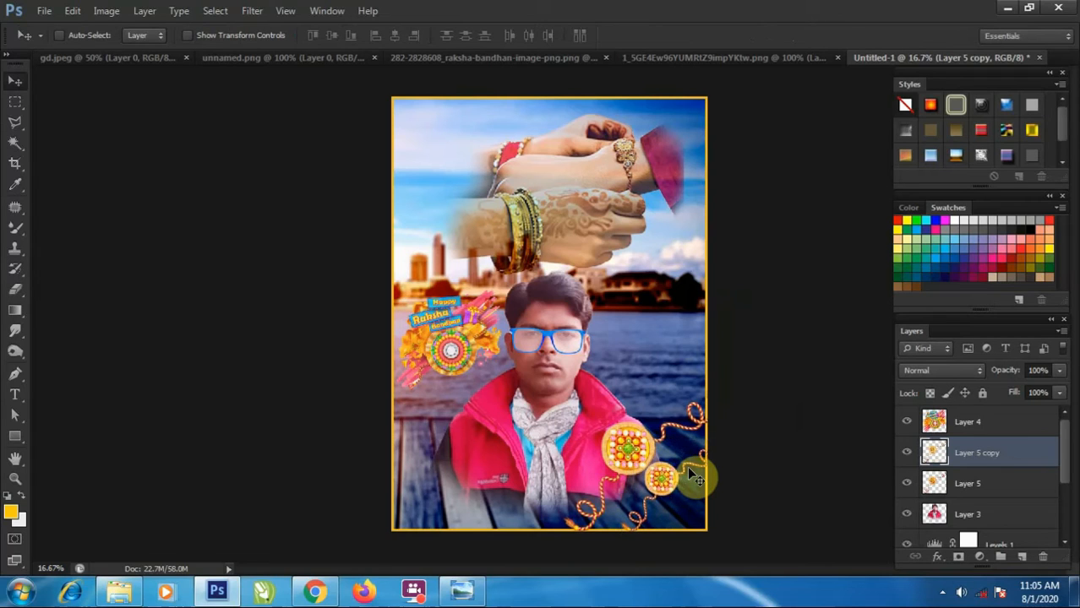
- Place the maxresdefault fireworks image as the top layer, rotated 90° and scaled to cover the whole page
left_click(1017, 427)
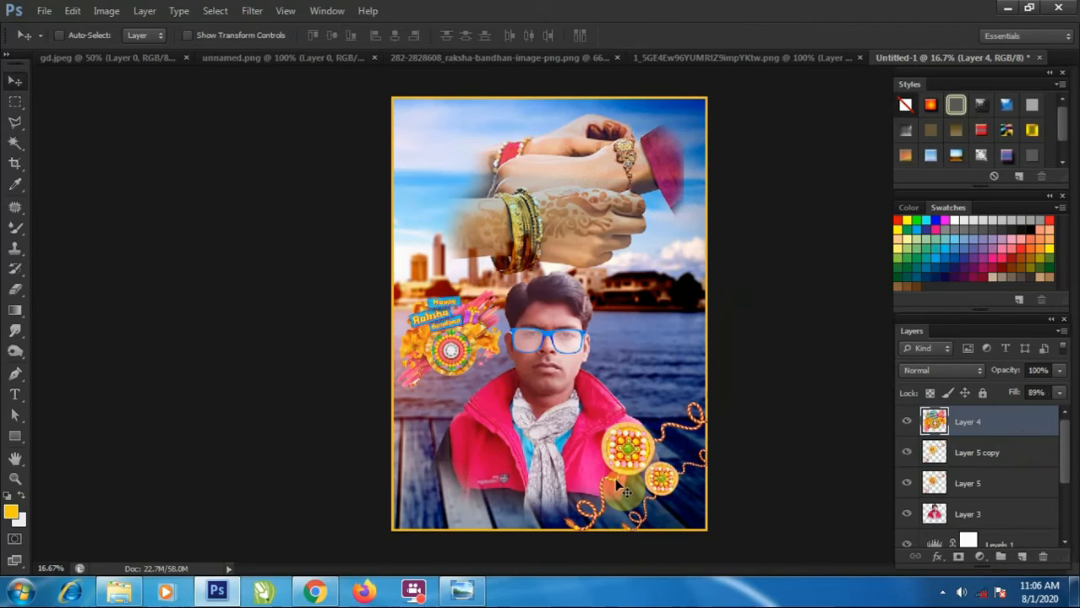
left_click(125, 594)
left_click_drag(913, 320, 490, 367)
left_click_drag(747, 240, 706, 545)
left_click_drag(684, 315, 729, 318)
key("Return")
- Set the fireworks layer's blending mode to Screen and restack it beneath the man's cutout and the hands layer
left_click(962, 373)
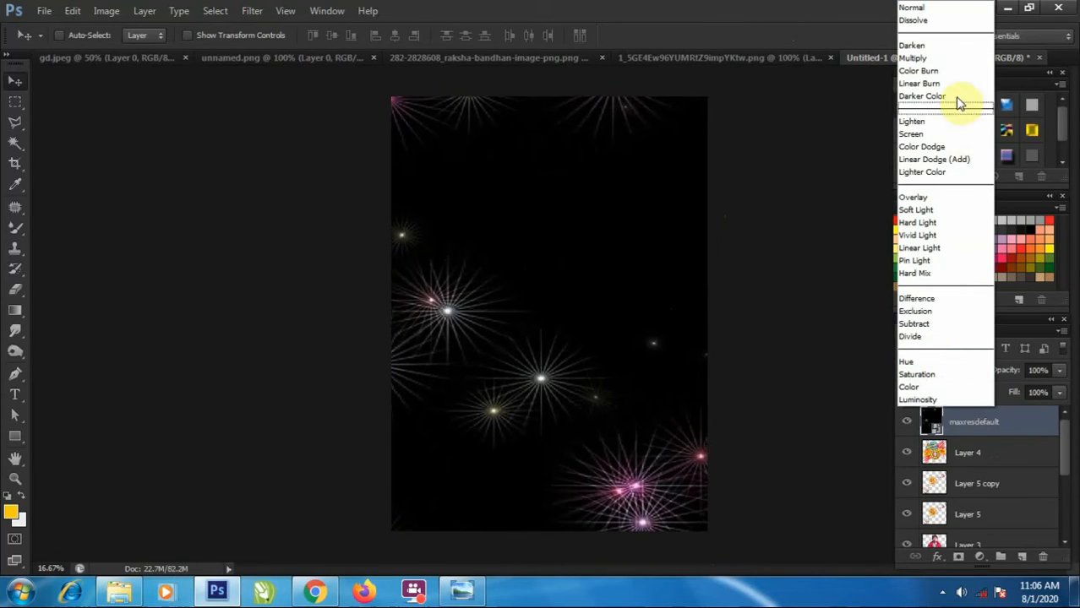
left_click(921, 136)
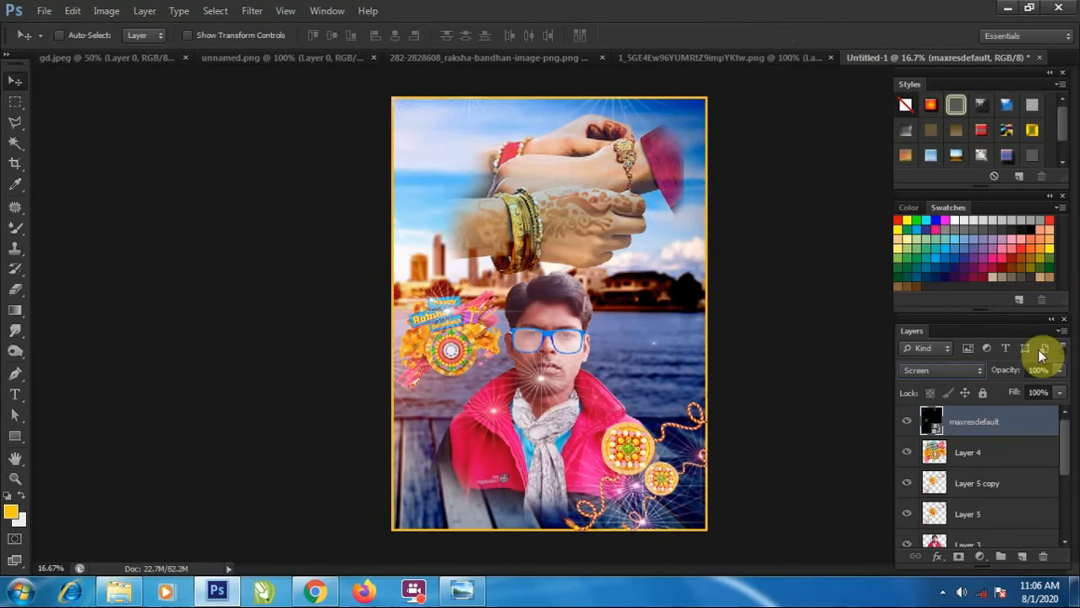
mouse_move(1062, 452)
left_mouse_down()
mouse_move(1066, 464)
mouse_move(1060, 453)
left_mouse_up()
left_click_drag(986, 417, 976, 494)
scroll(1058, 497, "down", 2)
left_click_drag(996, 424, 988, 490)
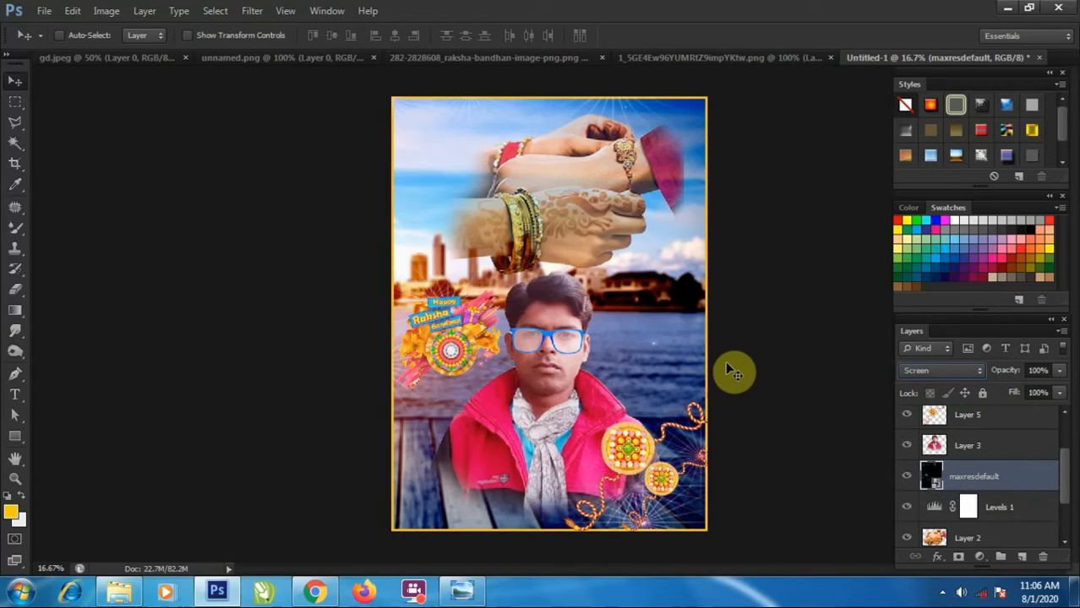
left_click_drag(999, 537, 1012, 464)
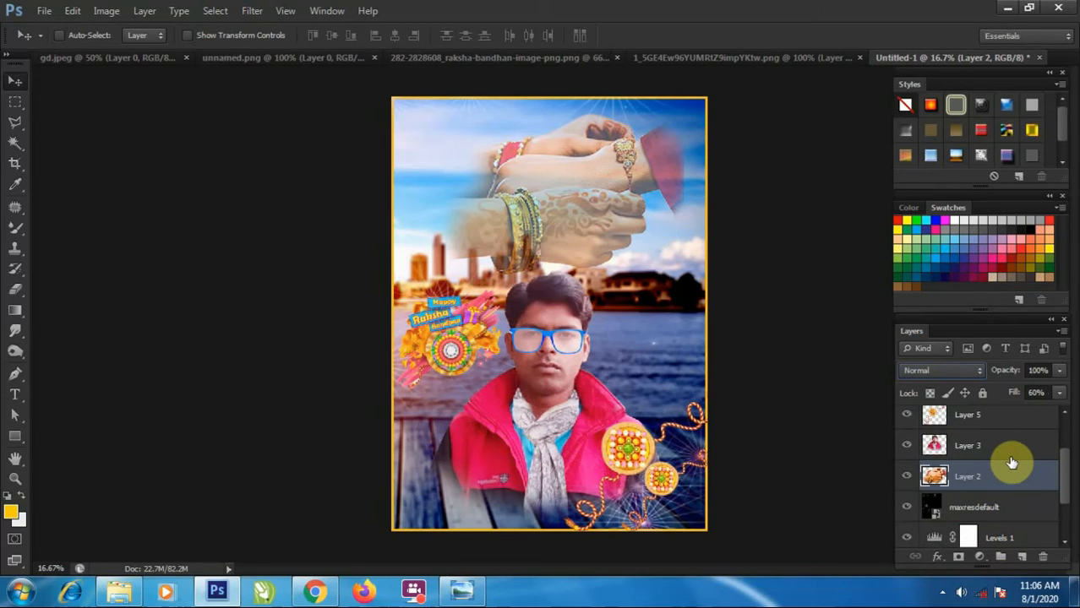
- Scale the maxresdefault fireworks layer down so its edges match the poster's page boundaries
left_click(972, 507)
key("ctrl+t")
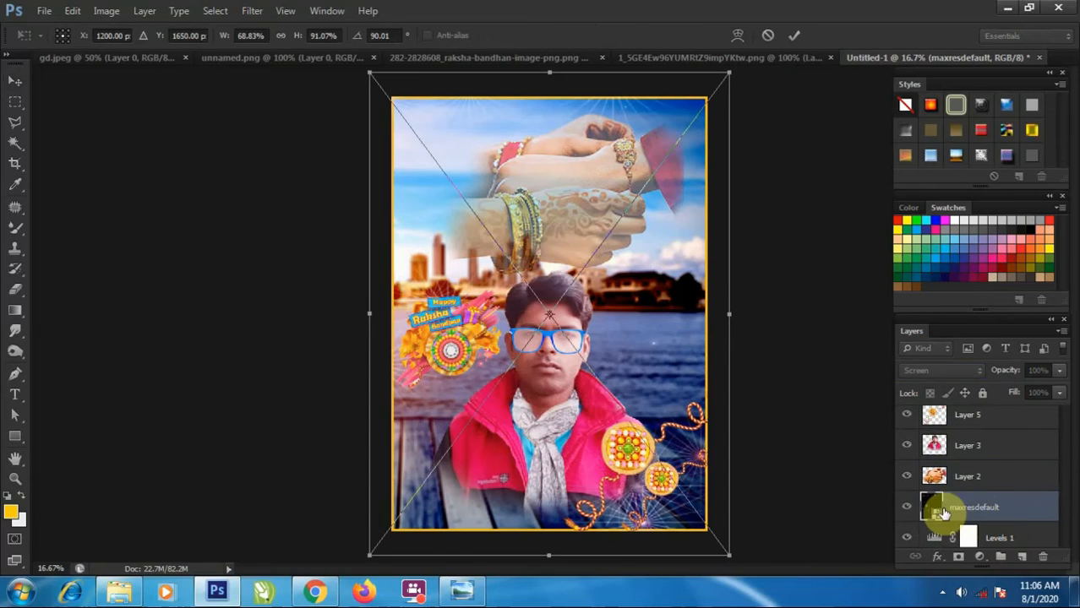
left_click_drag(371, 73, 392, 98)
left_click_drag(728, 555, 708, 531)
key("Return")
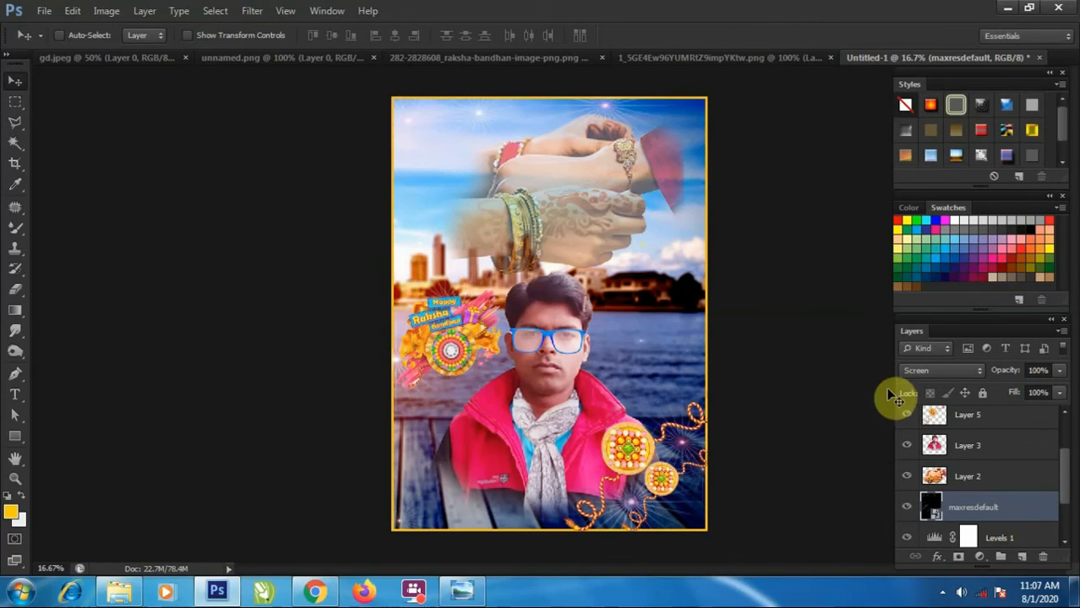
- Place the unnamed (1) balloons image into the poster directly above Layer 1, the skyline background
left_click(969, 418)
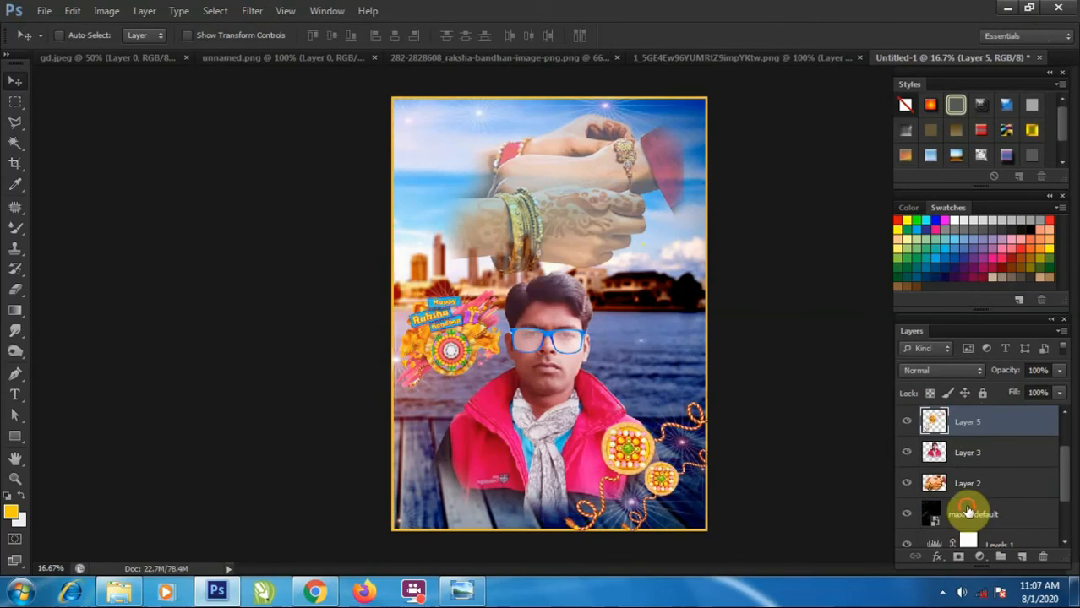
left_click(968, 510)
scroll(1061, 499, "down", 2)
left_click(1014, 524)
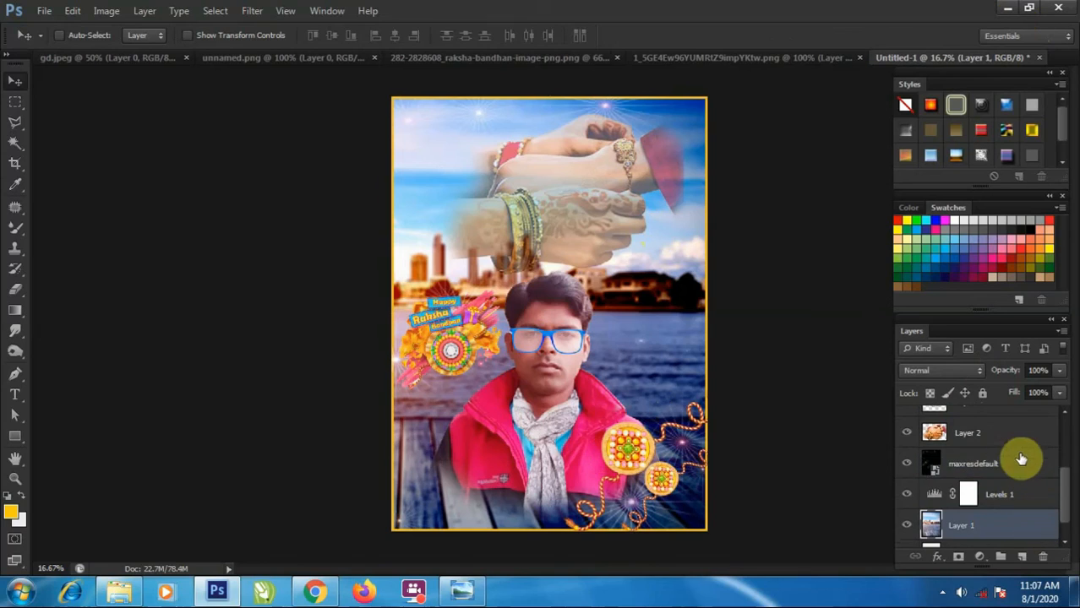
left_click(1010, 10)
left_click(984, 20)
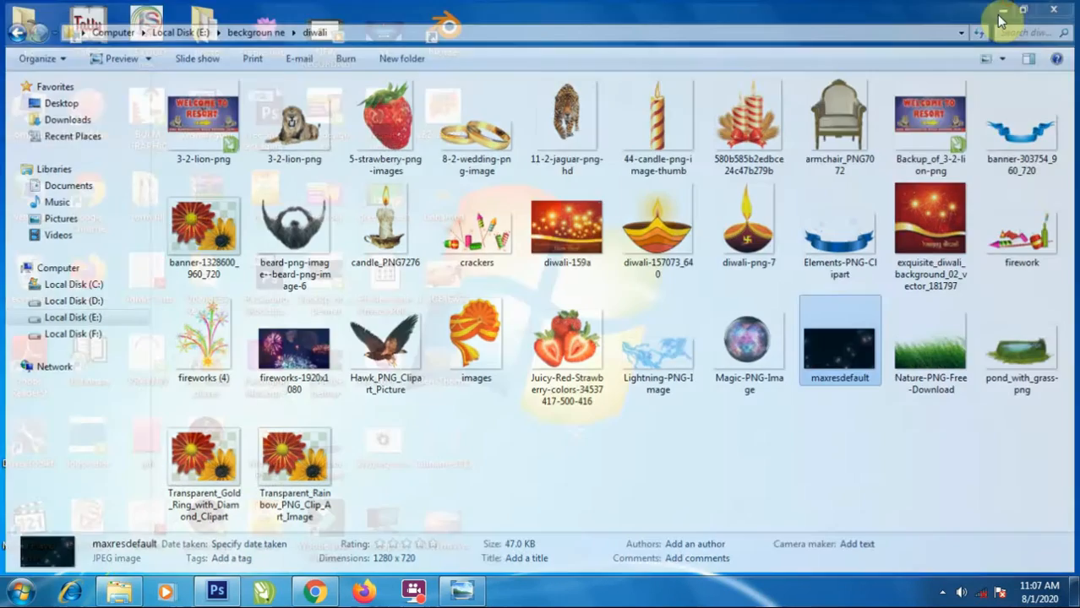
left_click_drag(452, 470, 633, 339)
- Stretch the balloons image to the full page height and about 23.8 cm wide, overhanging both side edges
left_click_drag(549, 419, 541, 531)
left_click_drag(558, 205, 553, 97)
left_click_drag(707, 314, 727, 317)
left_click_drag(395, 318, 355, 317)
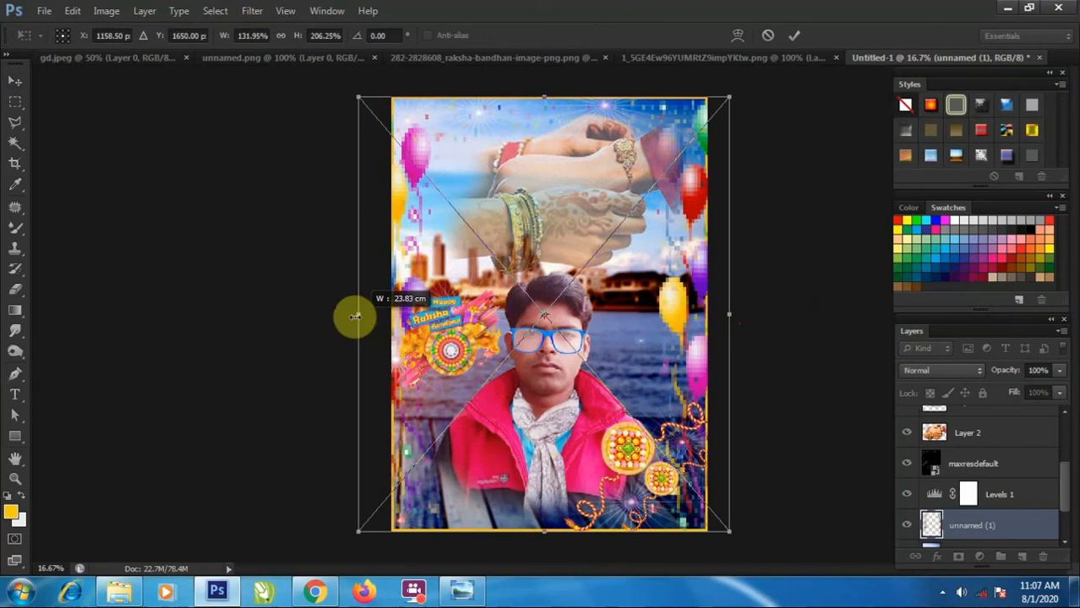
key("Return")
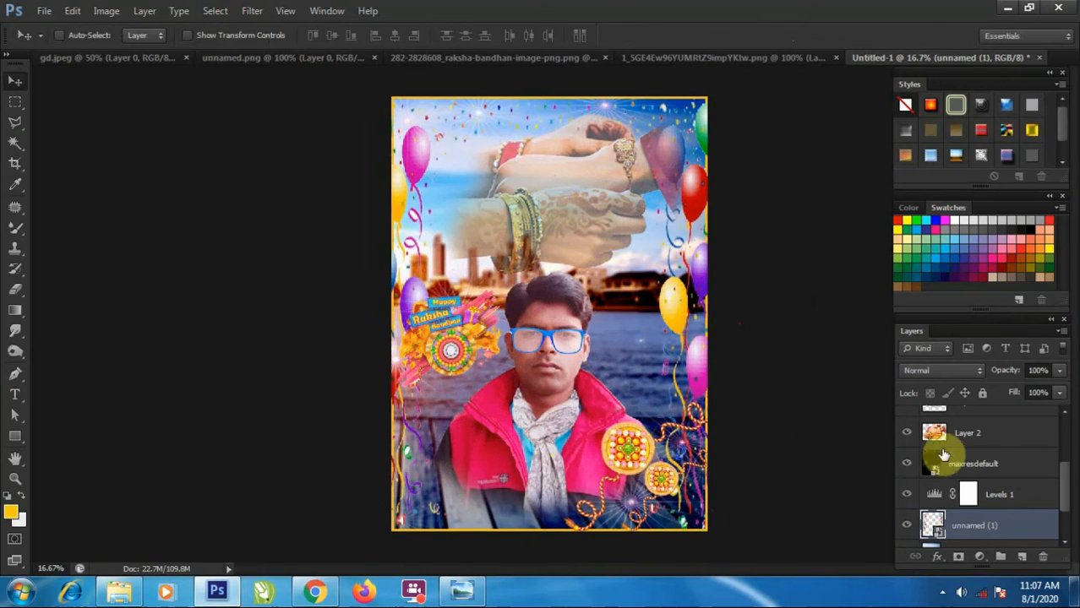
- Set the balloons layer's fill to 25% and stretch its height slightly past the page's upper edge
left_click(1060, 393)
left_click_drag(1059, 409, 1015, 414)
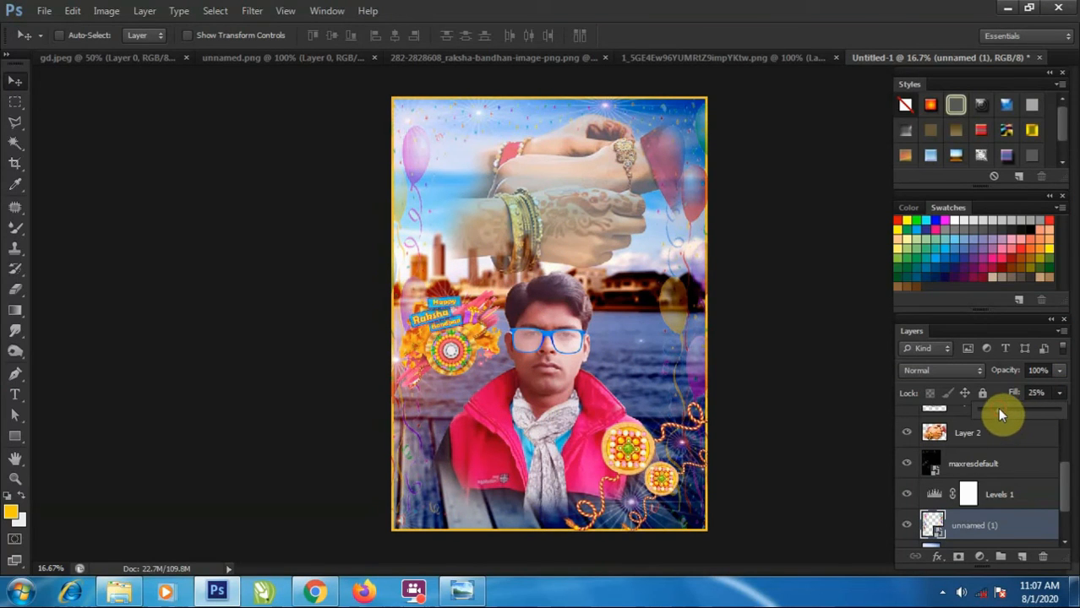
left_click_drag(999, 412, 994, 413)
key("ctrl+t")
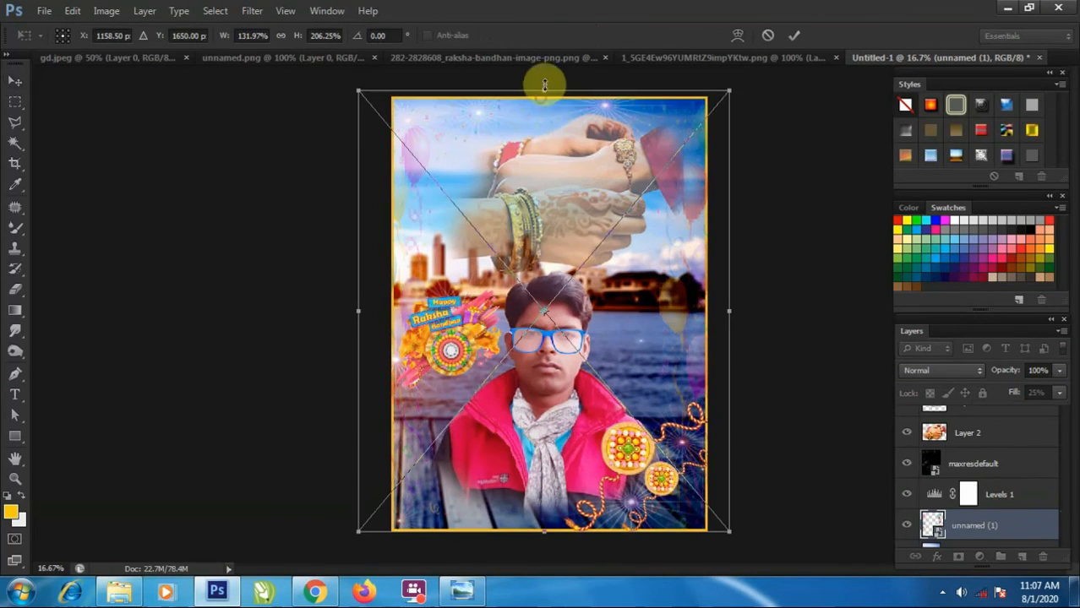